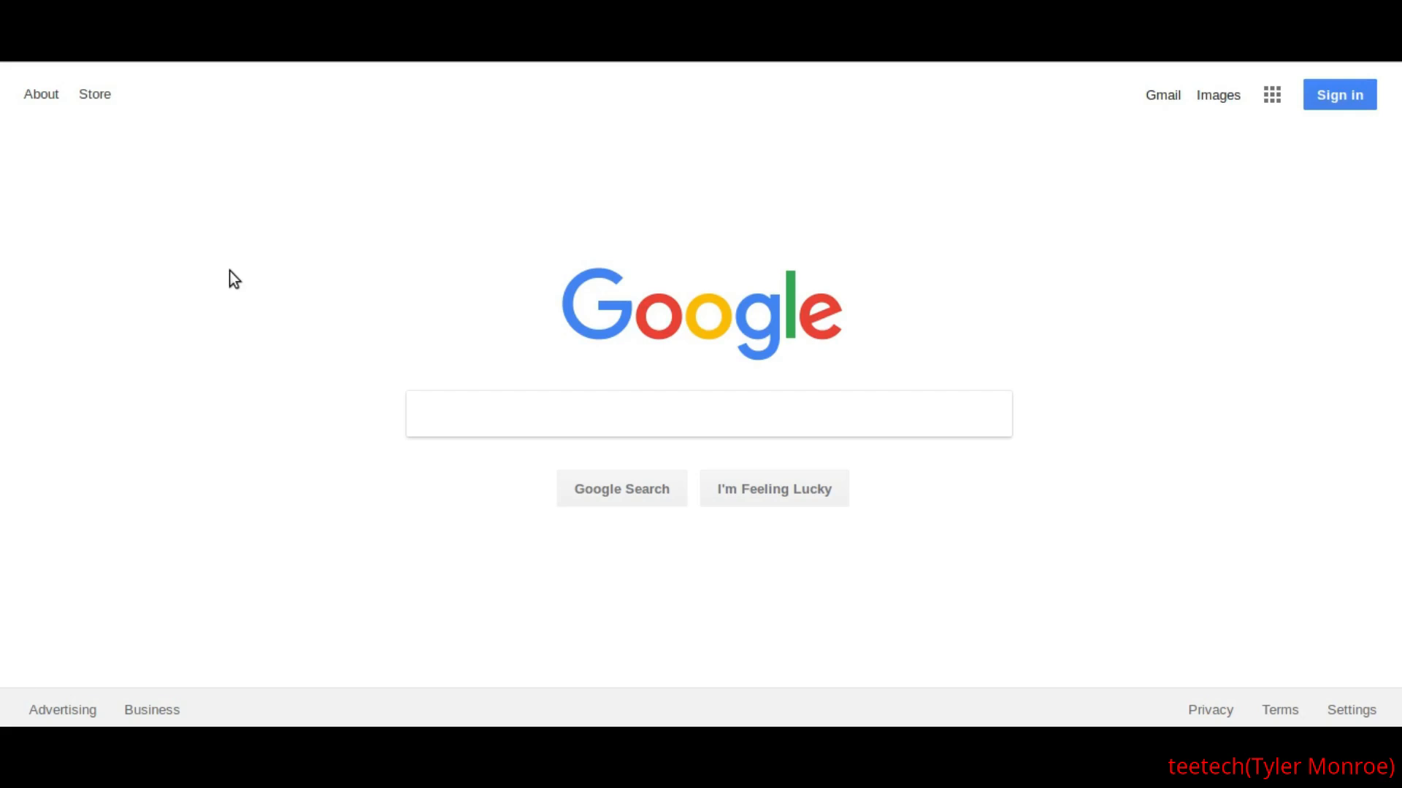
- Open the router's setup page at 192.168.2.1 and choose manual setup with a dynamic connection
key("Return")
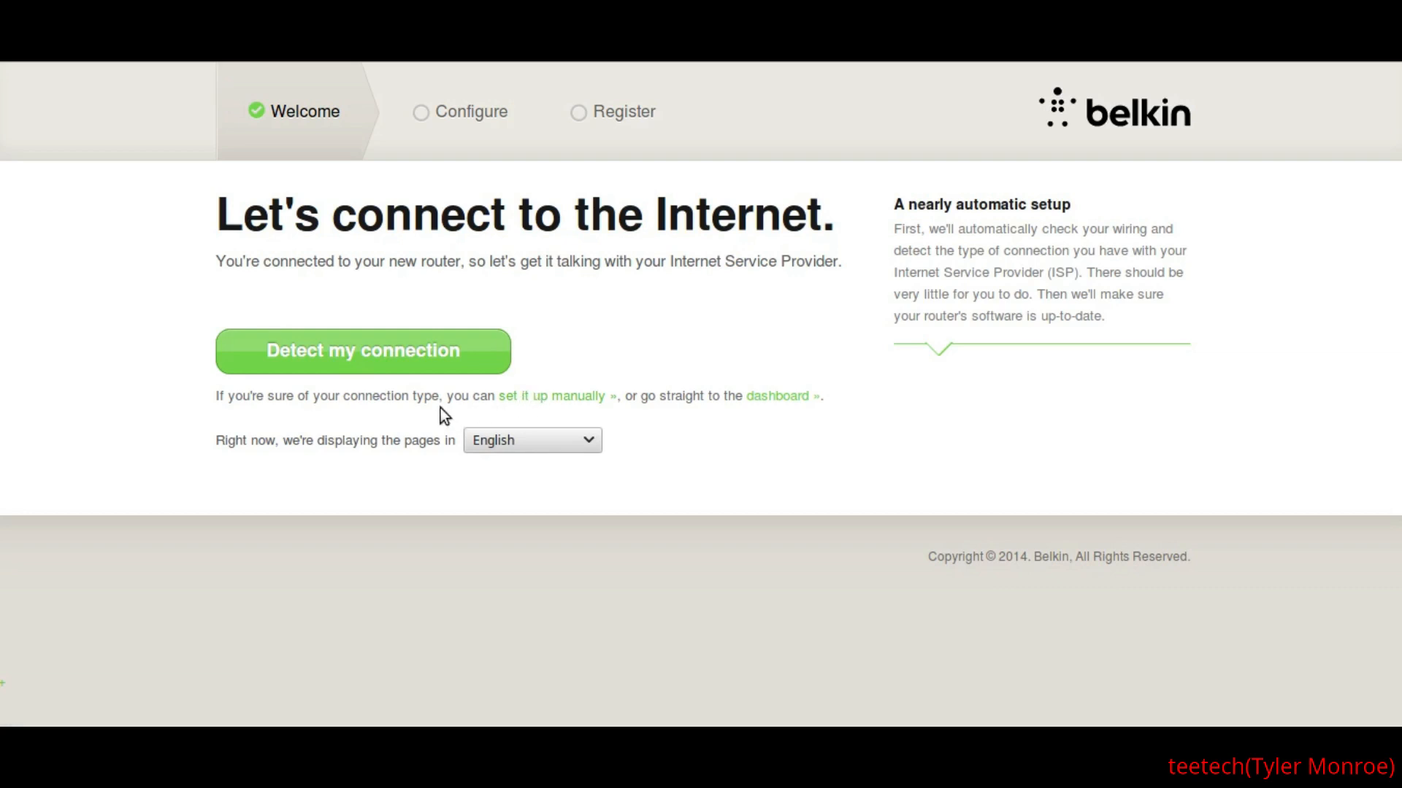
left_click(560, 408)
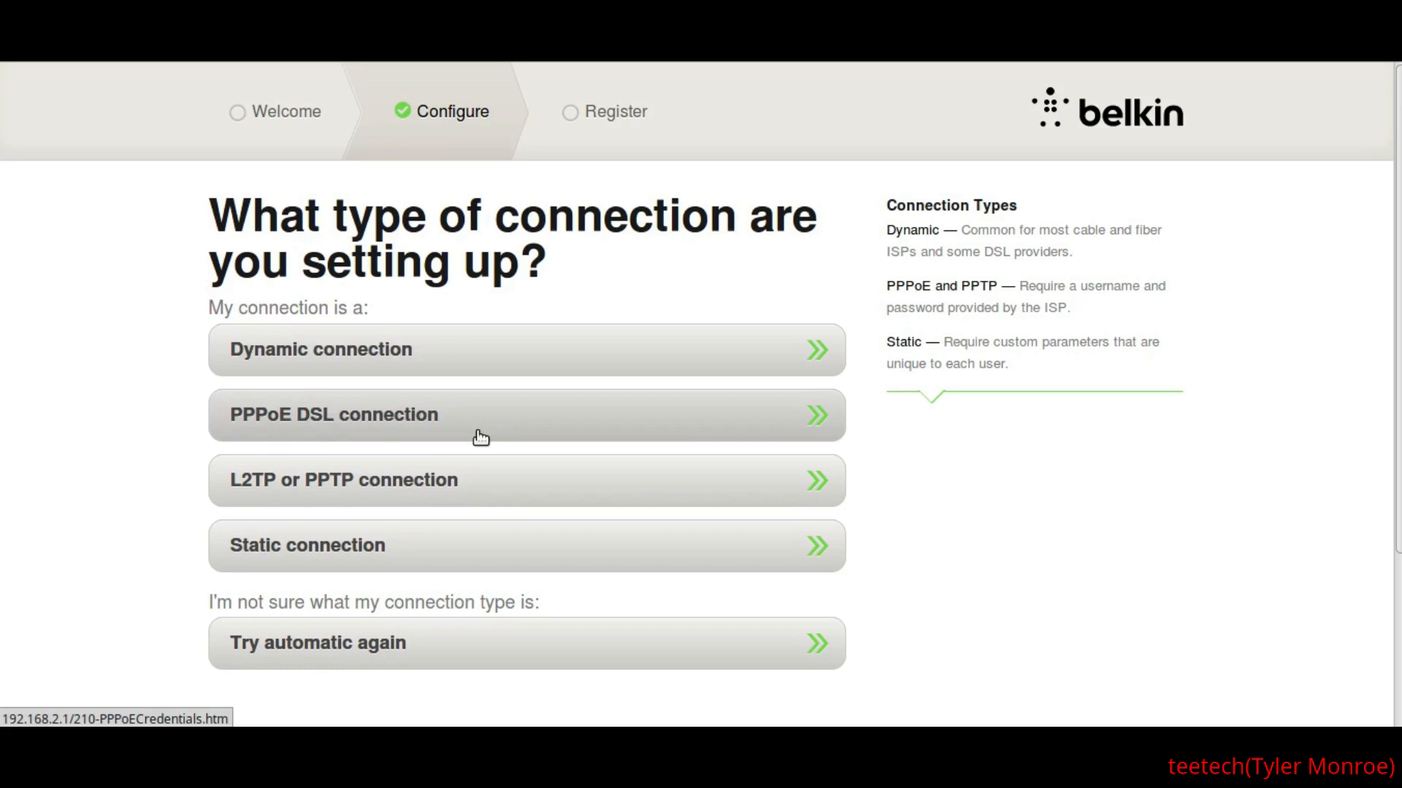
left_click(421, 354)
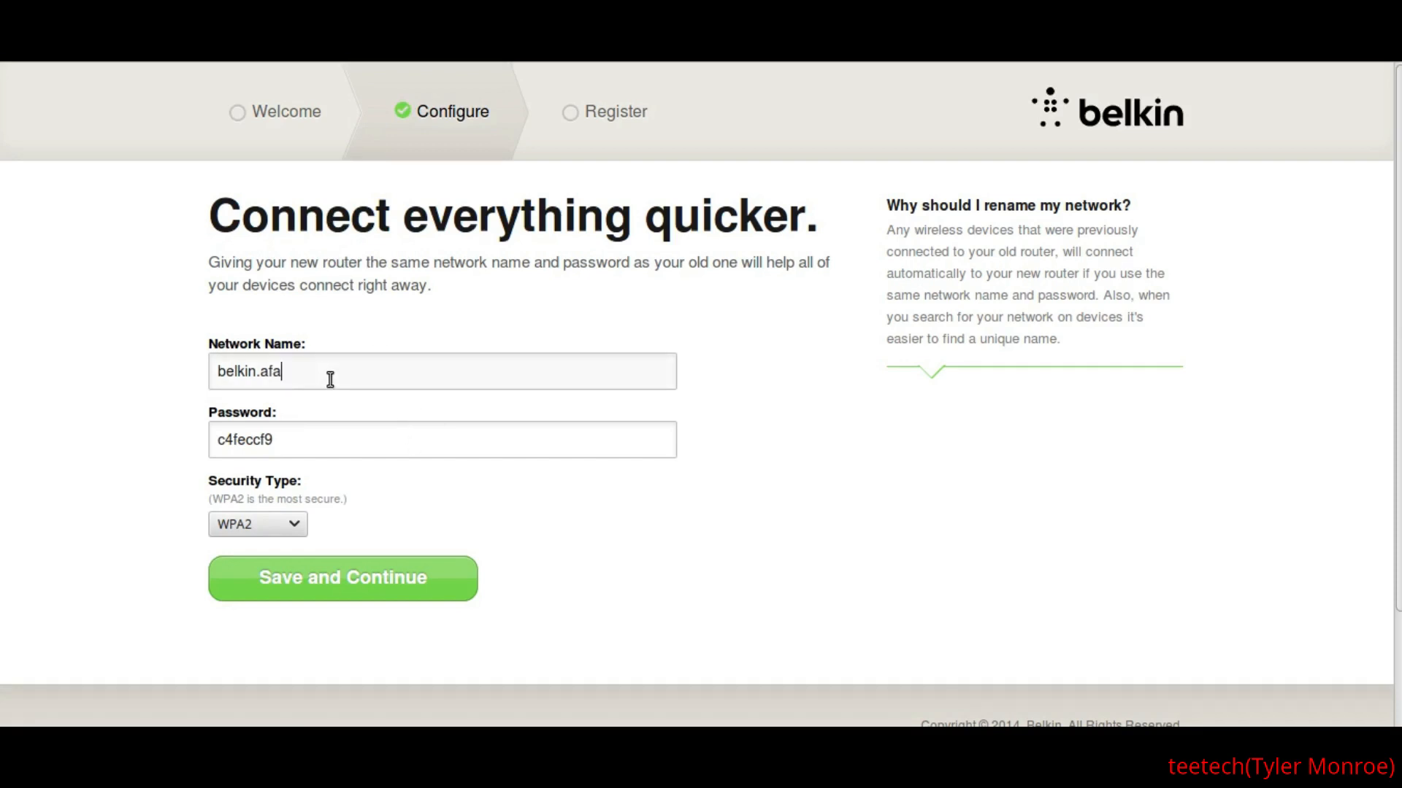
- Set the wireless network name to teetechtest, enter a new Wi-Fi password, and save the settings
key("BackSpace")
key("BackSpace")
key("BackSpace")
key("BackSpace")
key("BackSpace")
key("BackSpace")
key("BackSpace")
key("BackSpace")
key("BackSpace")
key("BackSpace")
type("teetechtest")
key("Tab")
key("BackSpace")
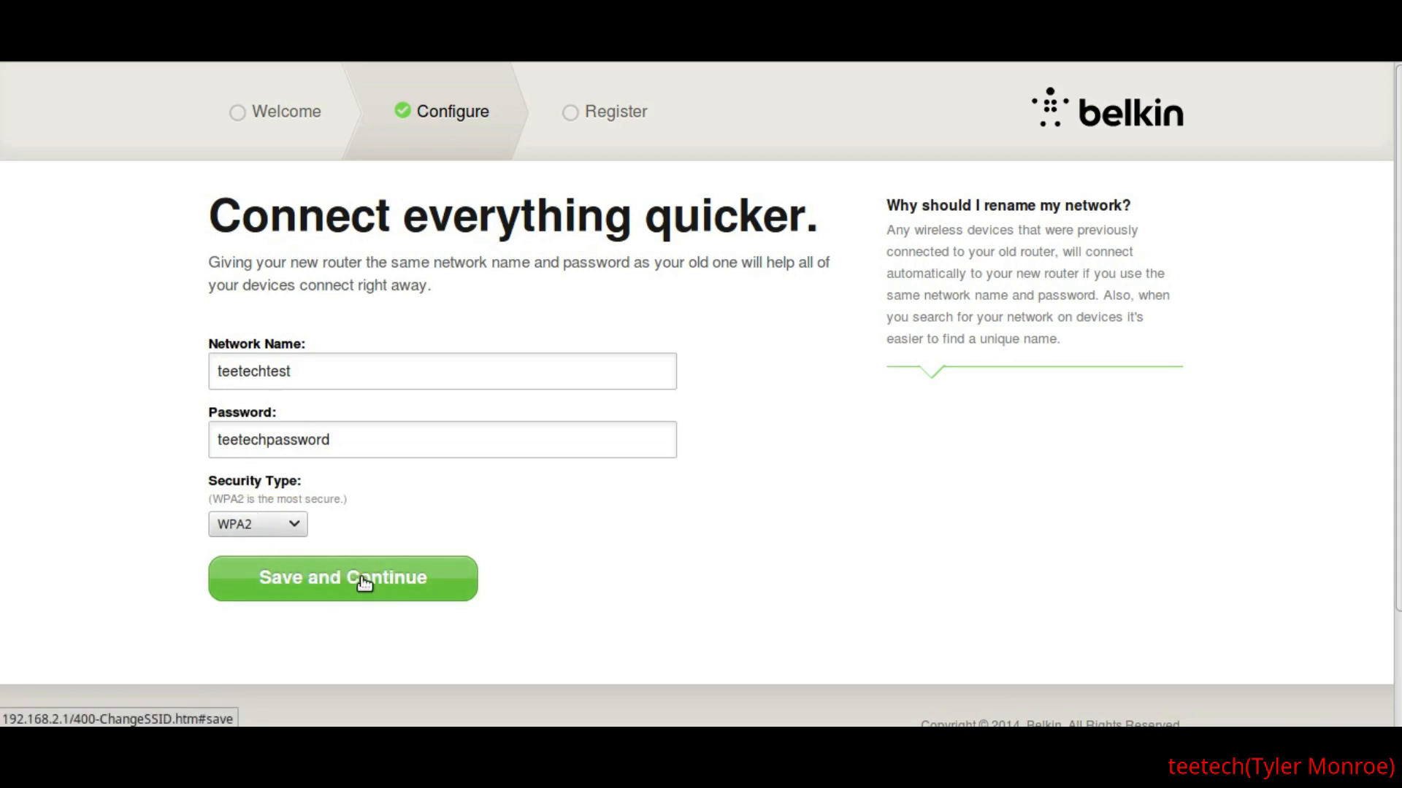
left_click(324, 581)
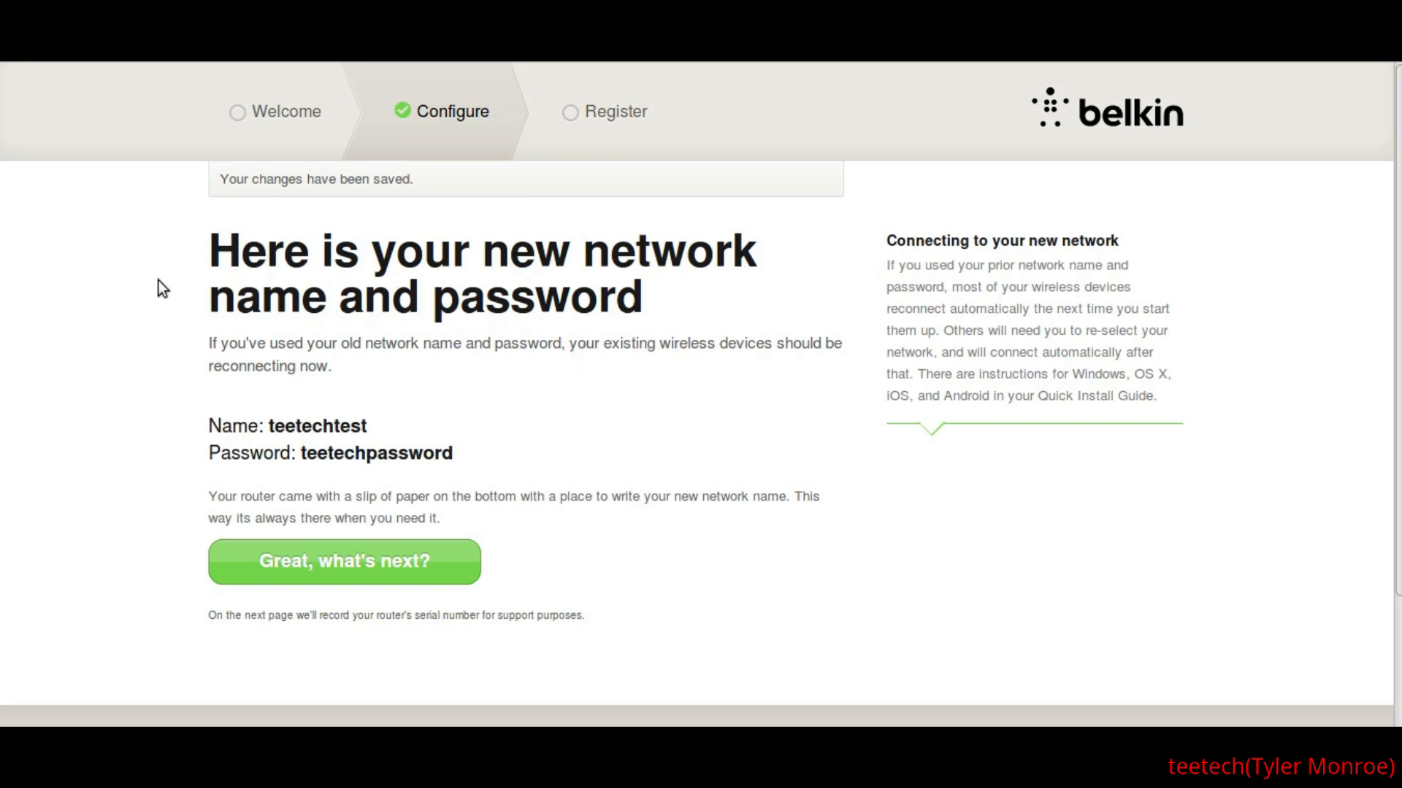
- Continue past the network summary, postpone the router registration, and proceed to the dashboard
scroll(152, 291, "down", 1)
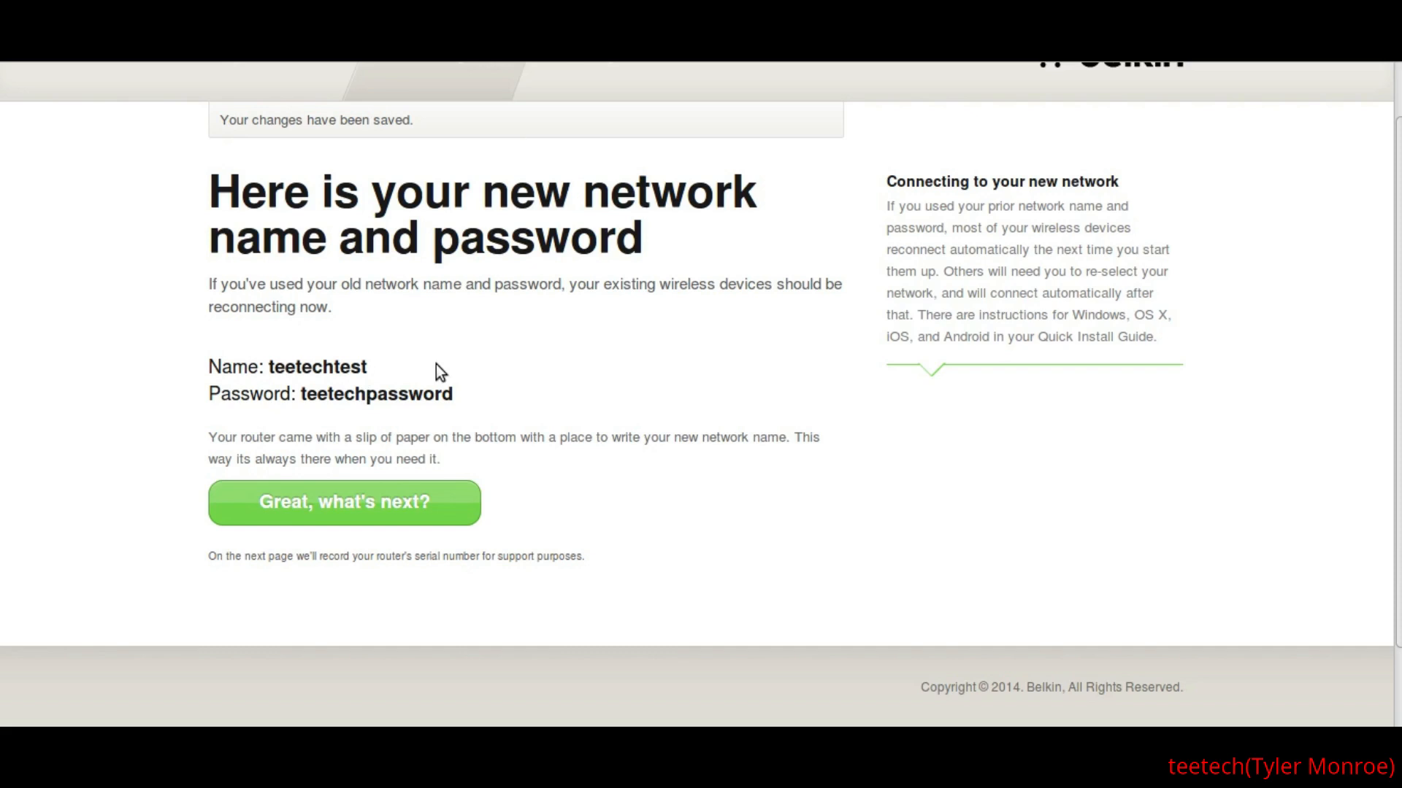
left_click(343, 512)
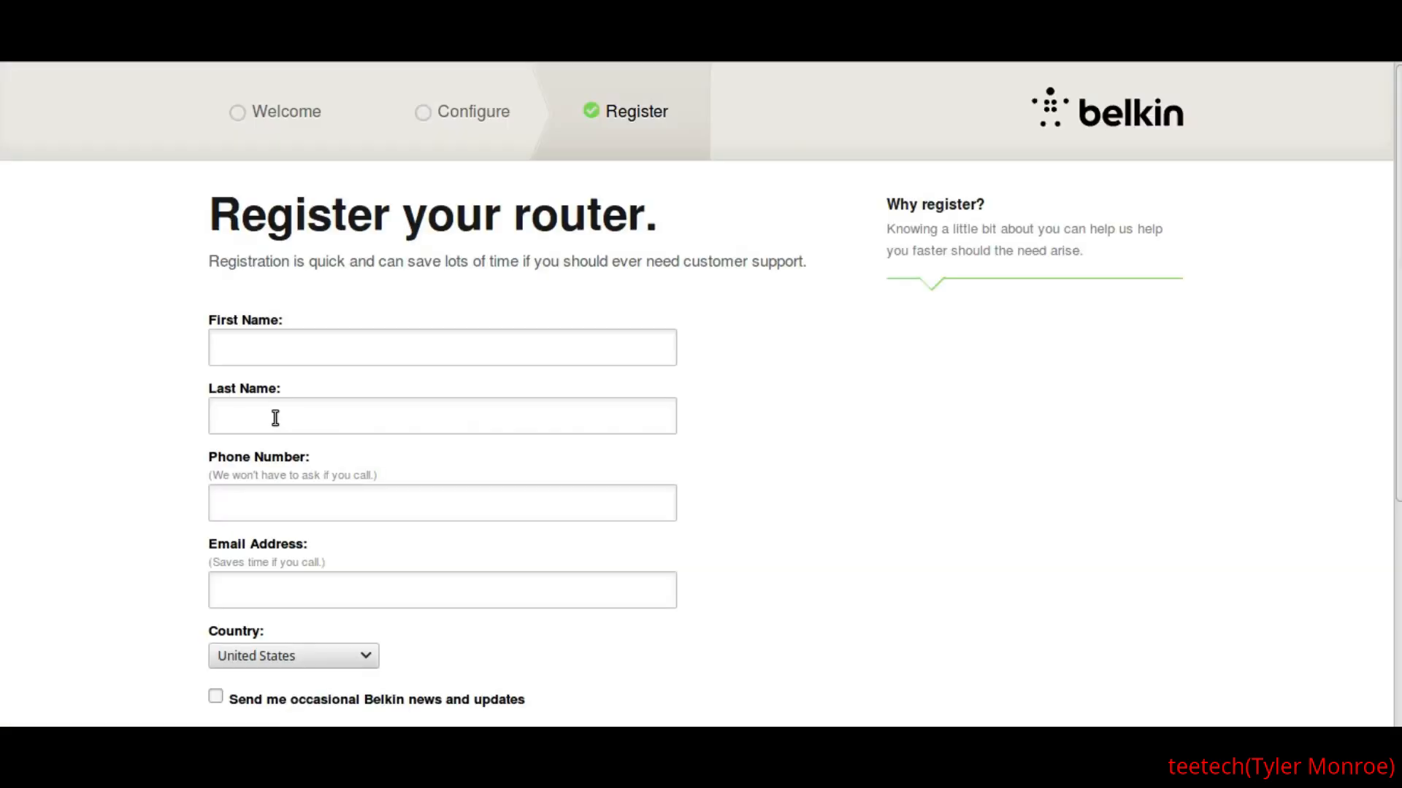
scroll(146, 402, "down", 2)
scroll(142, 404, "down", 3)
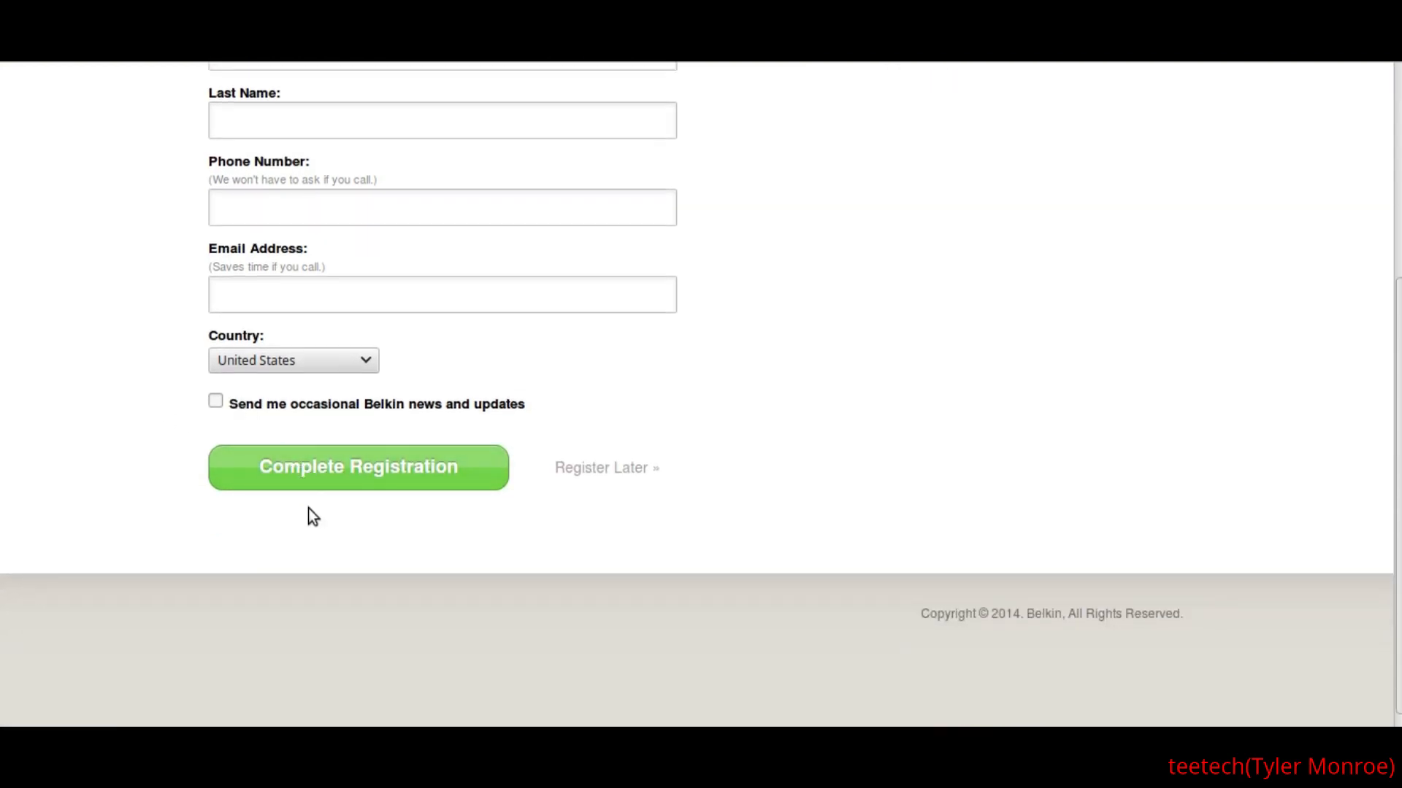
left_click(610, 471)
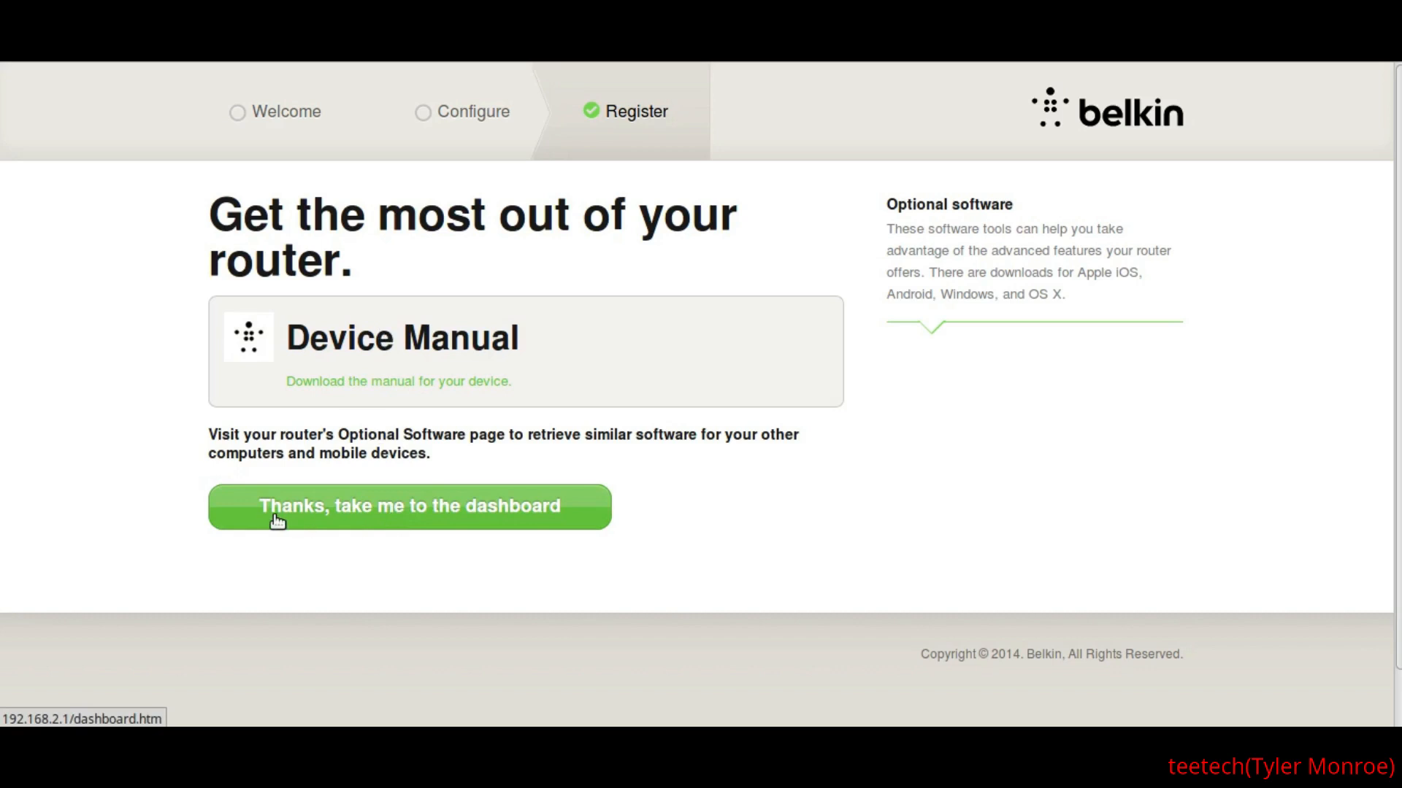
left_click(379, 515)
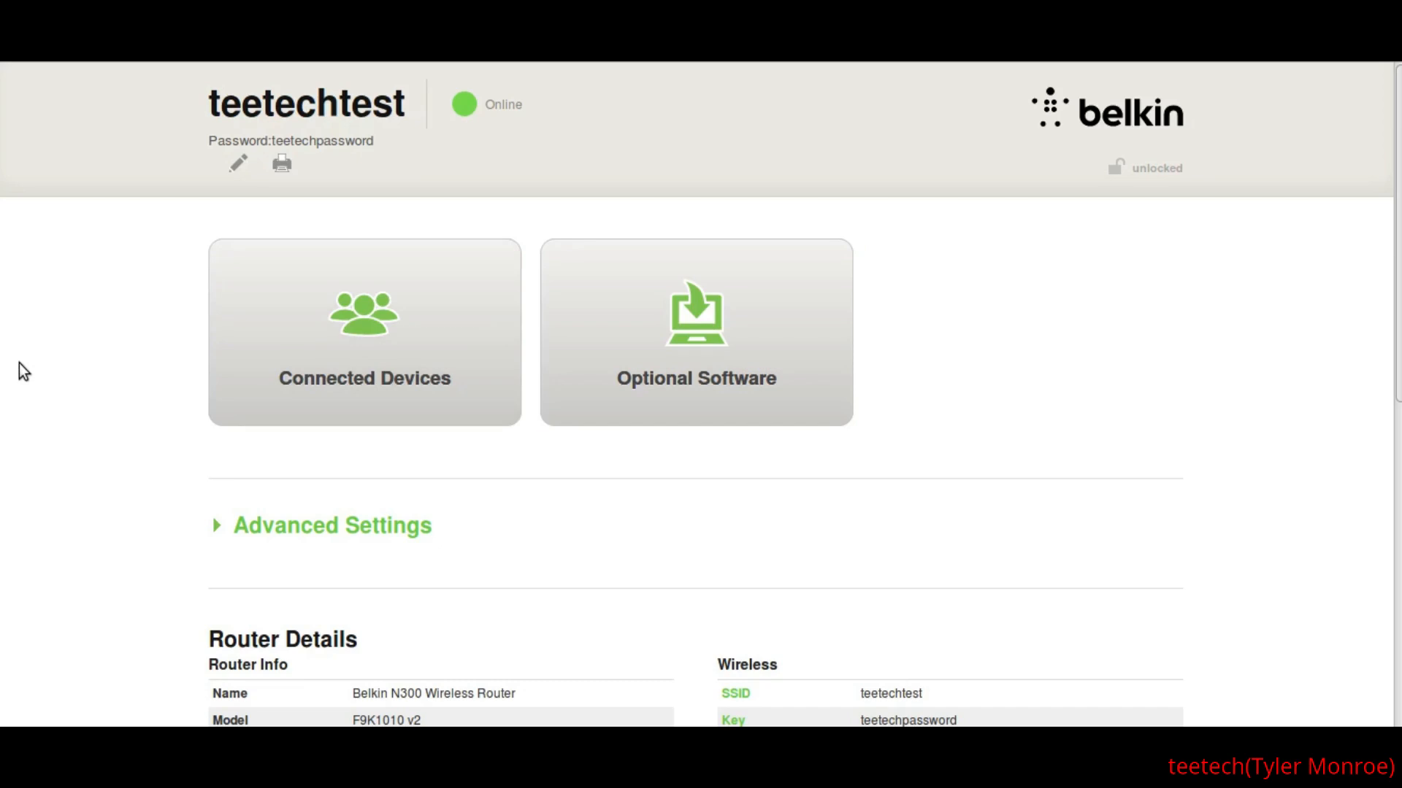
- Examine the dashboard's router details, including the router info, wireless, internet and local network sections
scroll(34, 419, "down", 3)
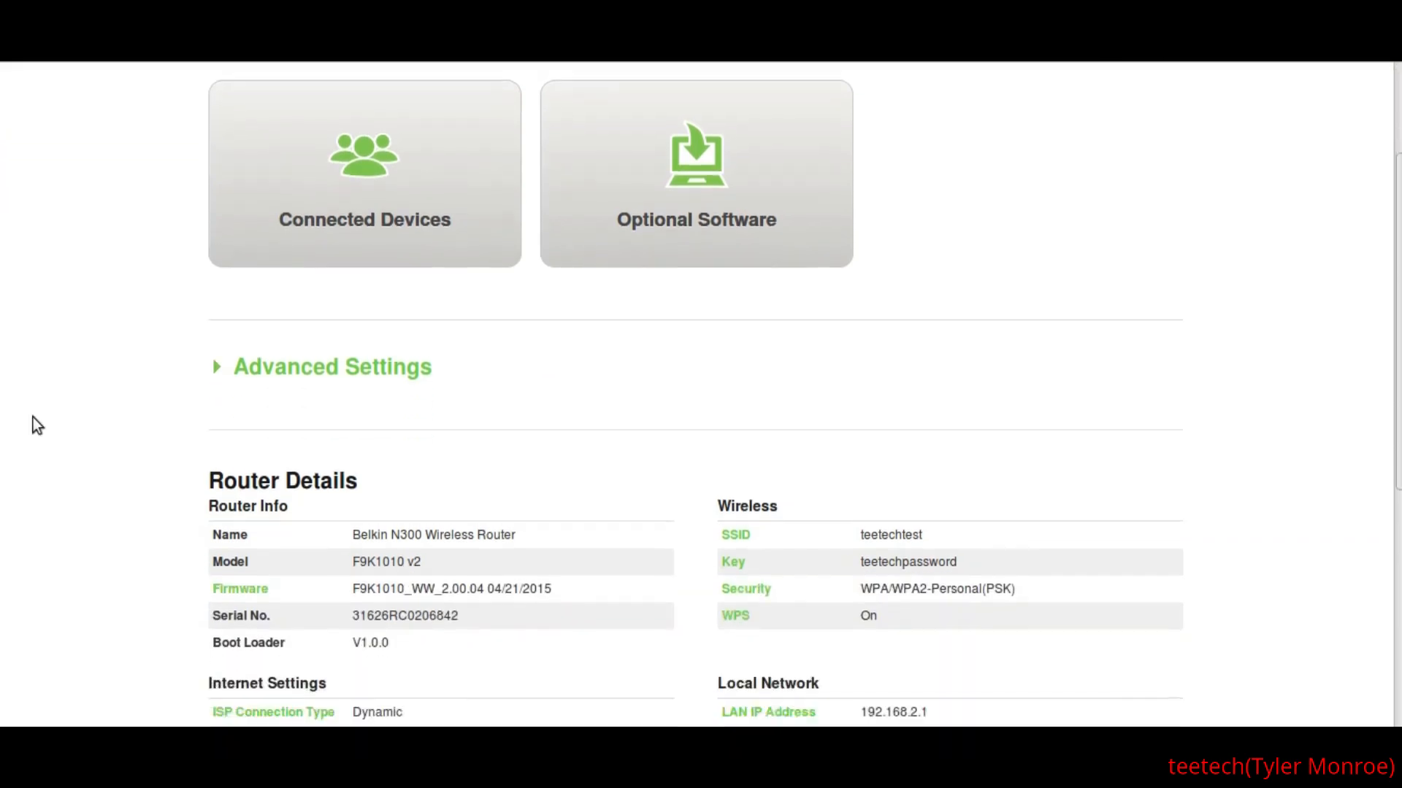
scroll(34, 418, "down", 4)
scroll(33, 417, "up", 1)
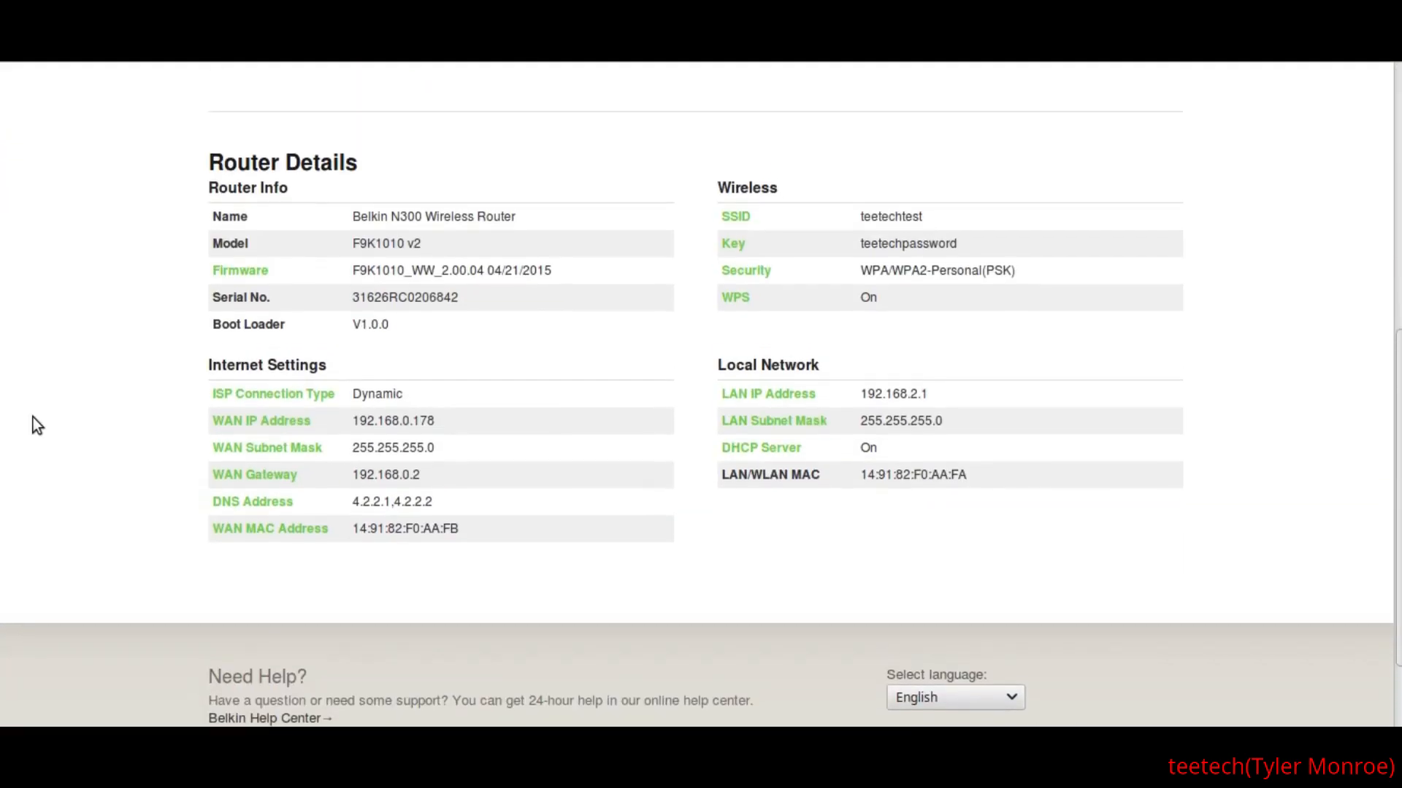
scroll(34, 425, "up", 1)
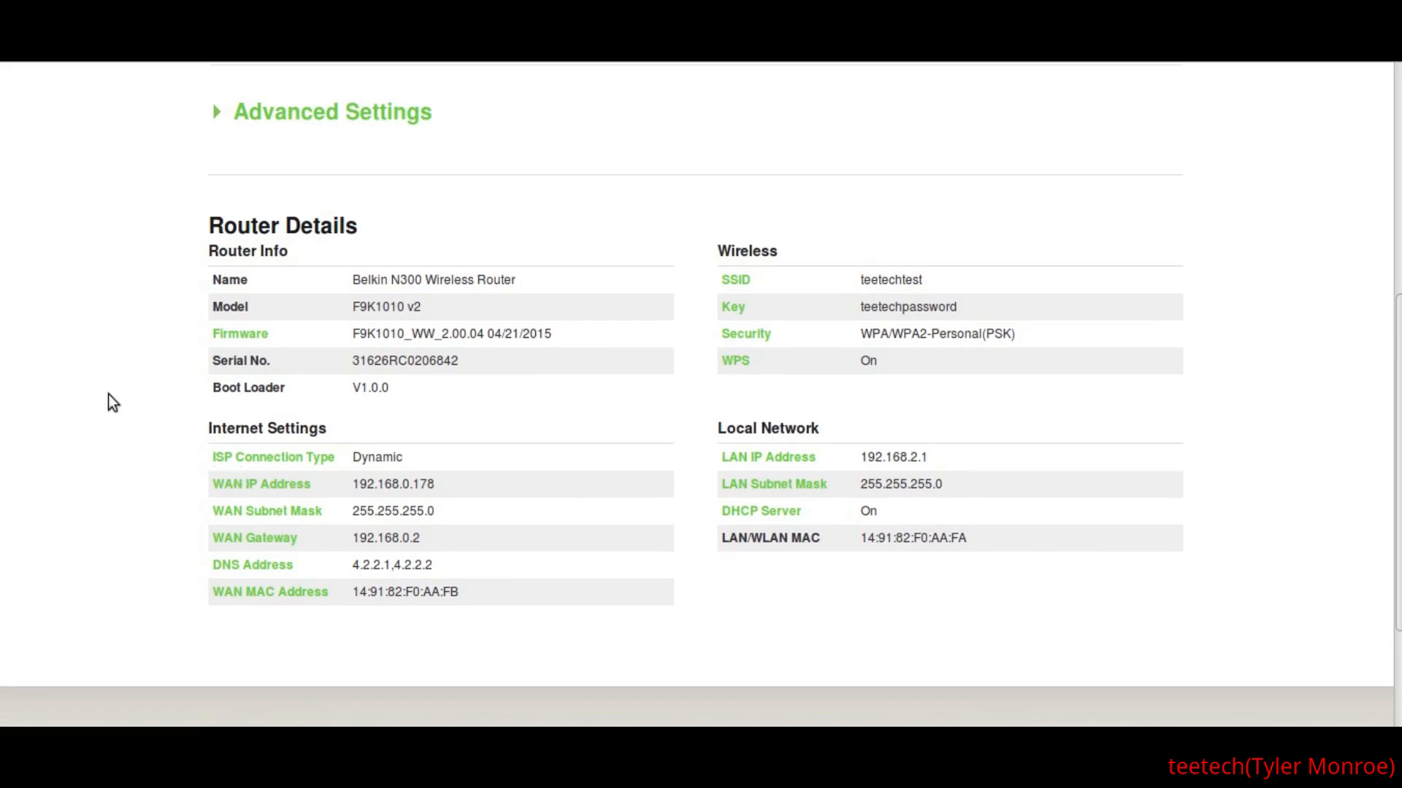
scroll(108, 395, "up", 5)
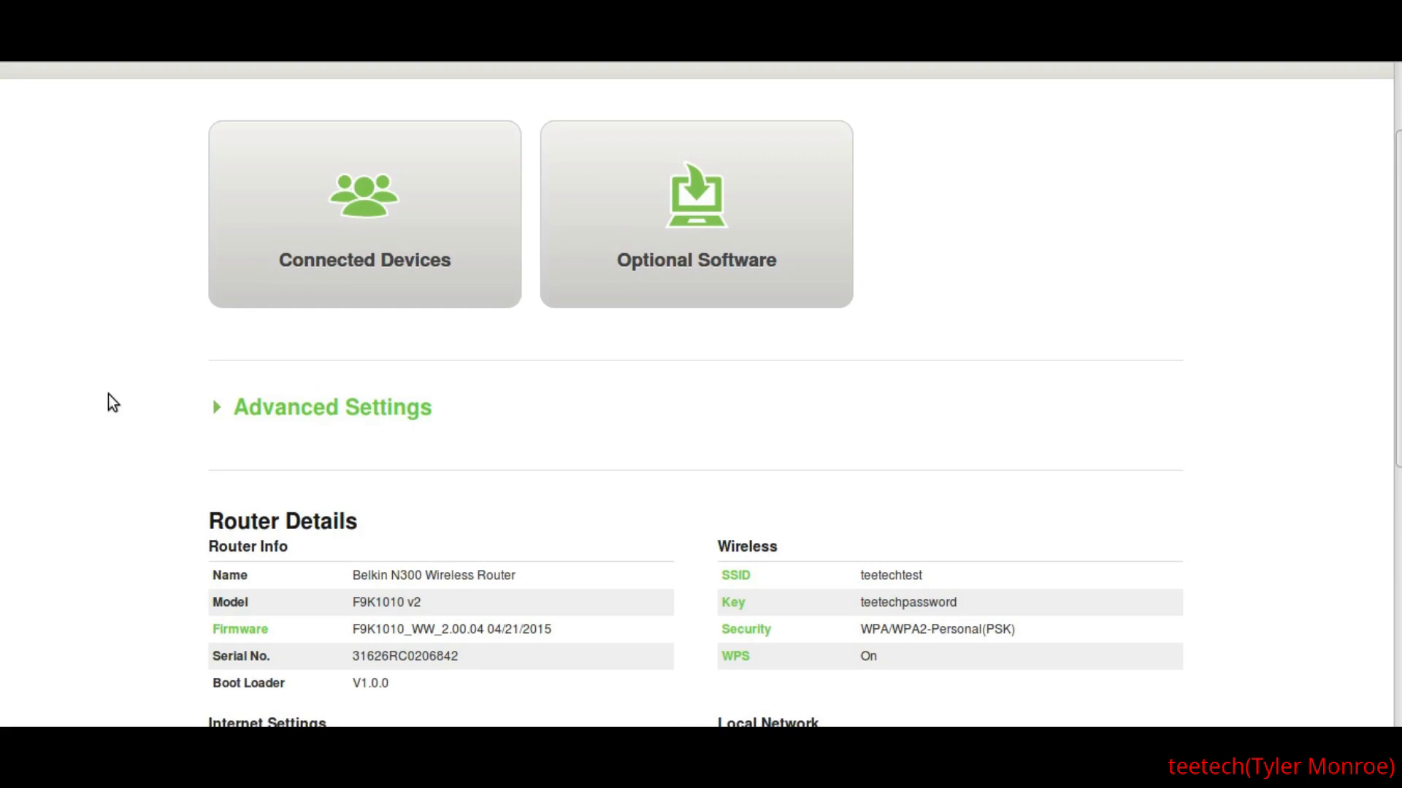
scroll(108, 395, "up", 2)
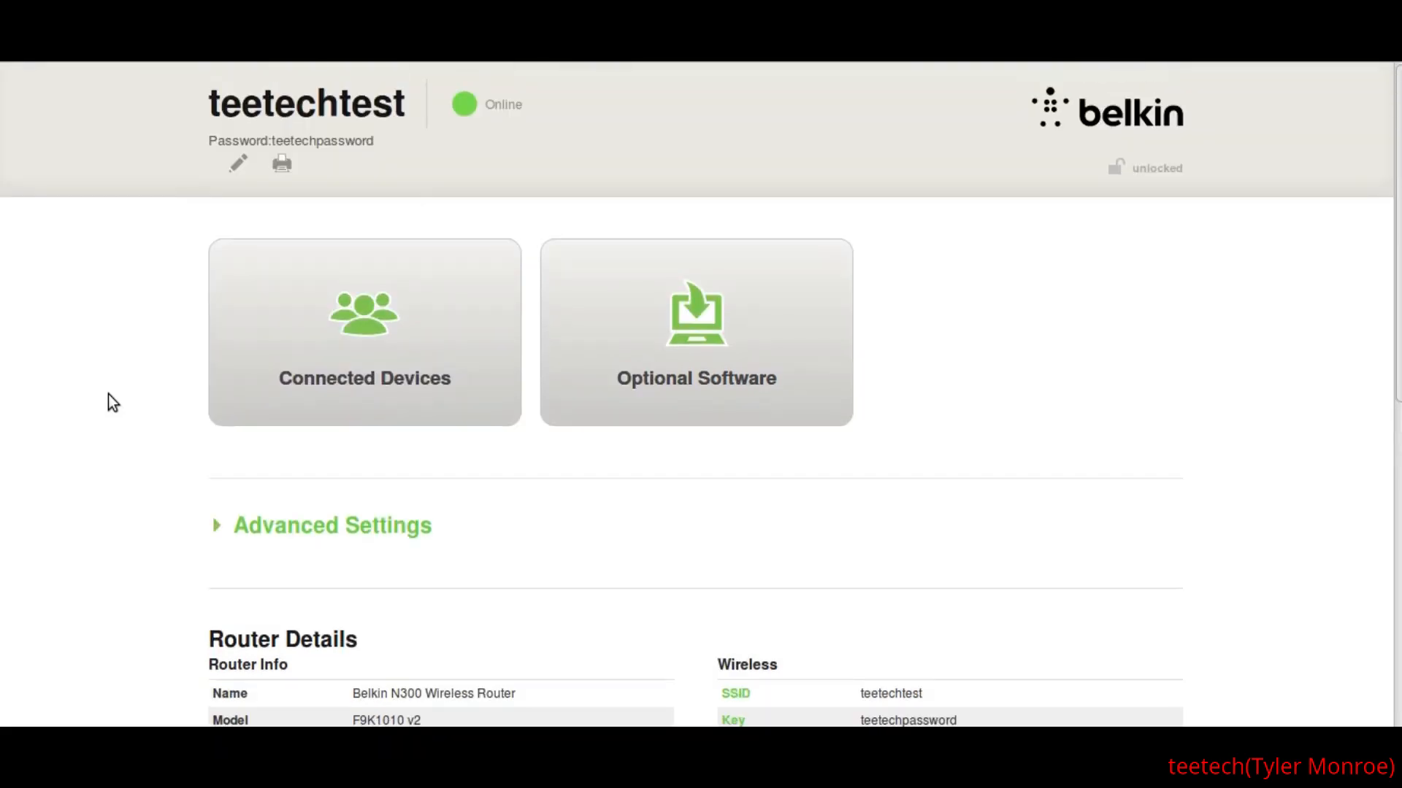
scroll(109, 394, "down", 5)
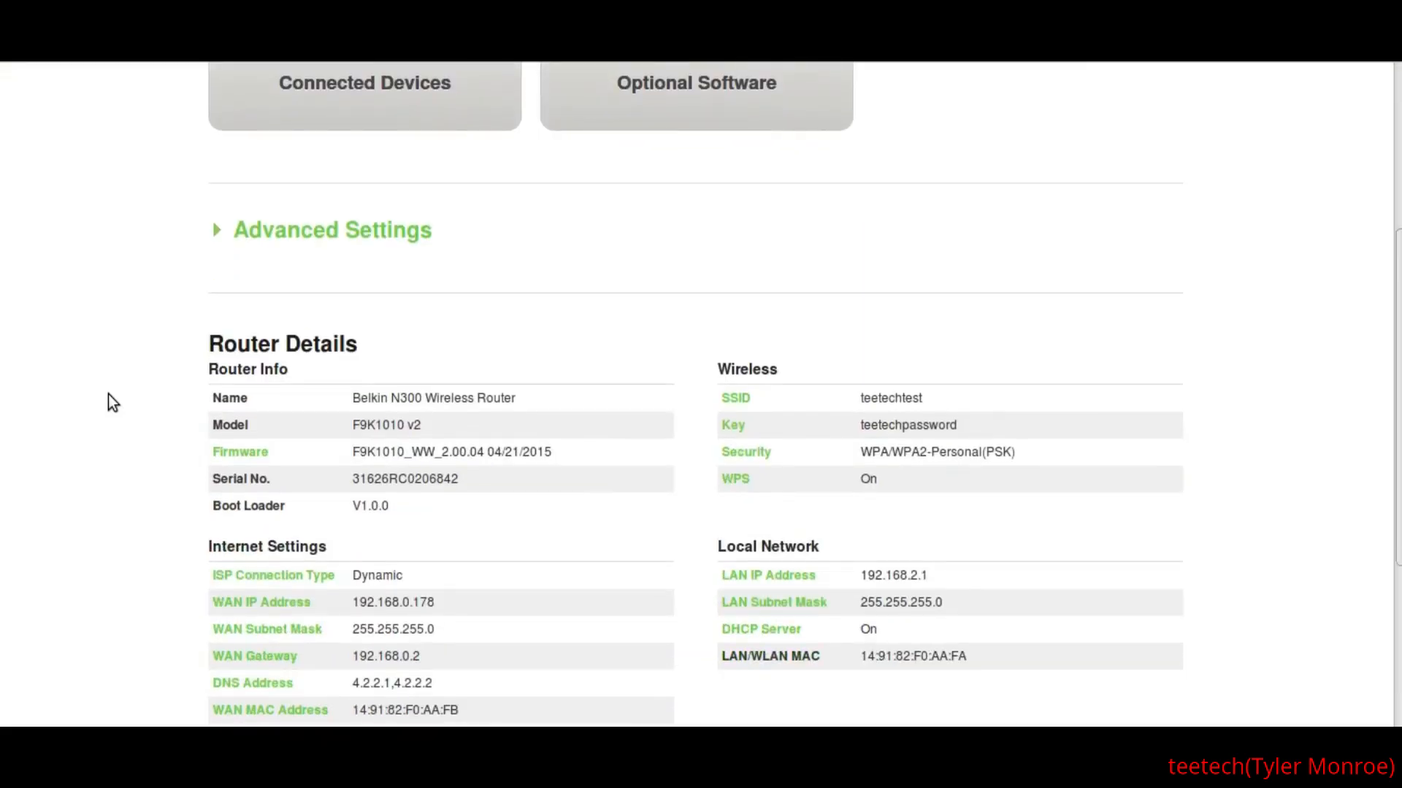
scroll(108, 395, "down", 3)
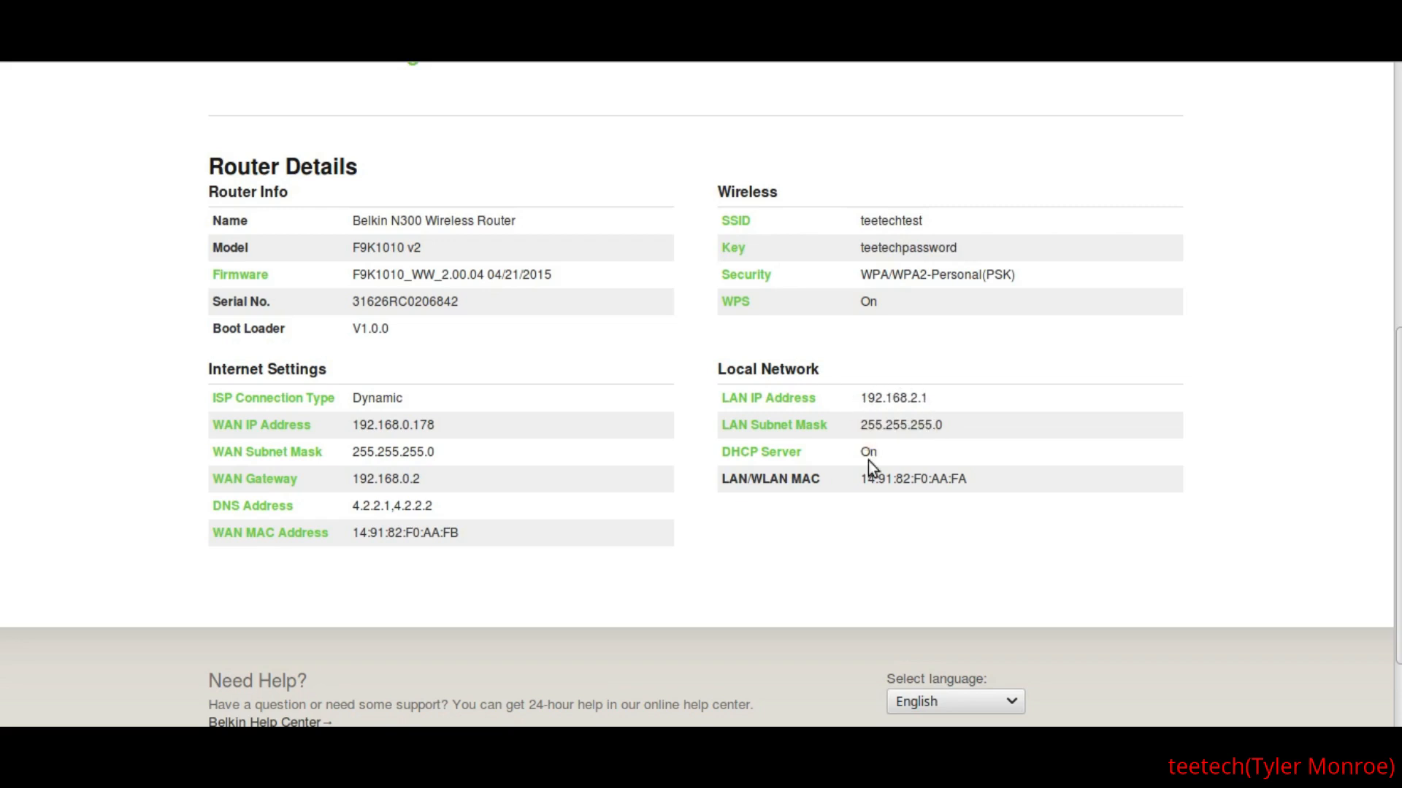
scroll(702, 449, "up", 6)
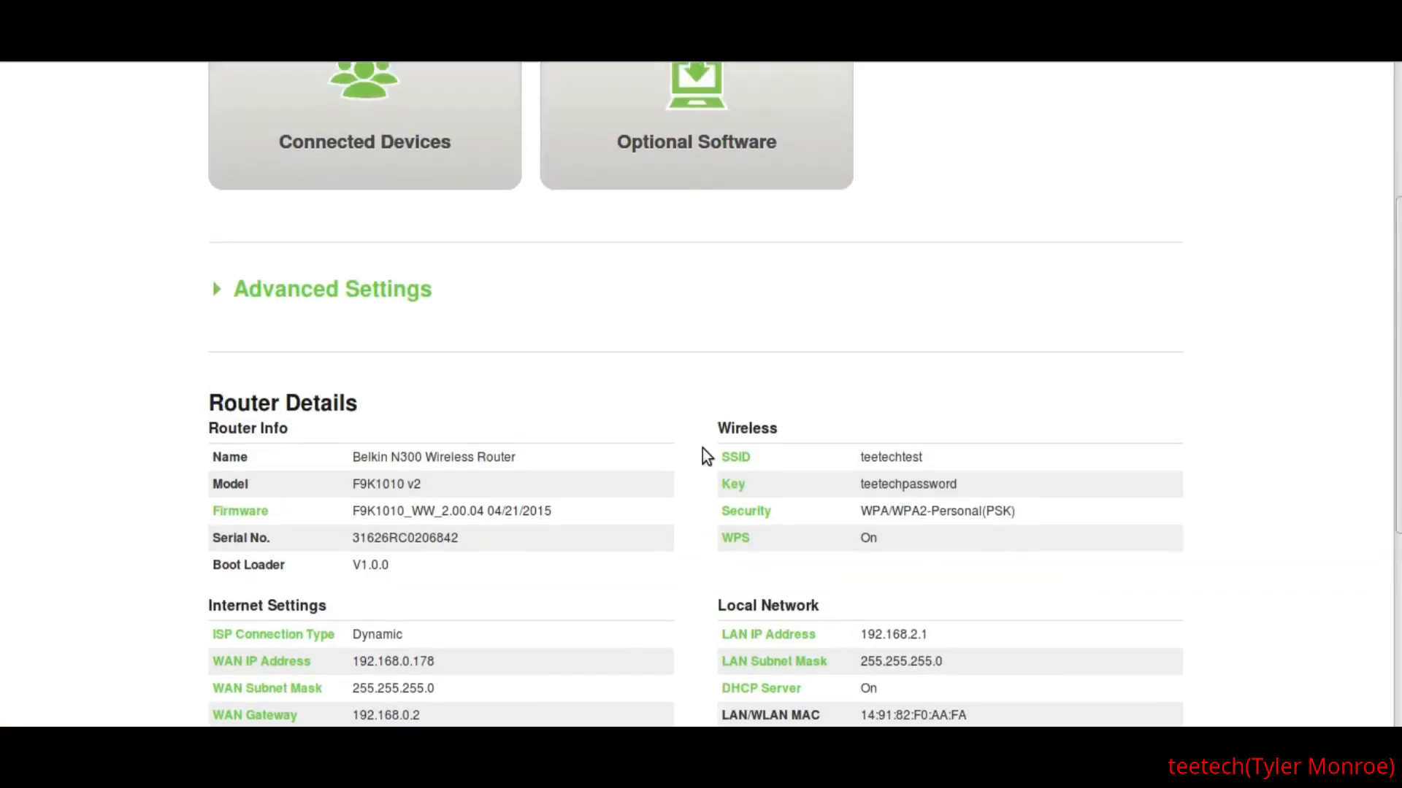
- Open the SSID settings from the wireless details and review the channel, mode, bandwidth and broadcast options
scroll(702, 447, "down", 4)
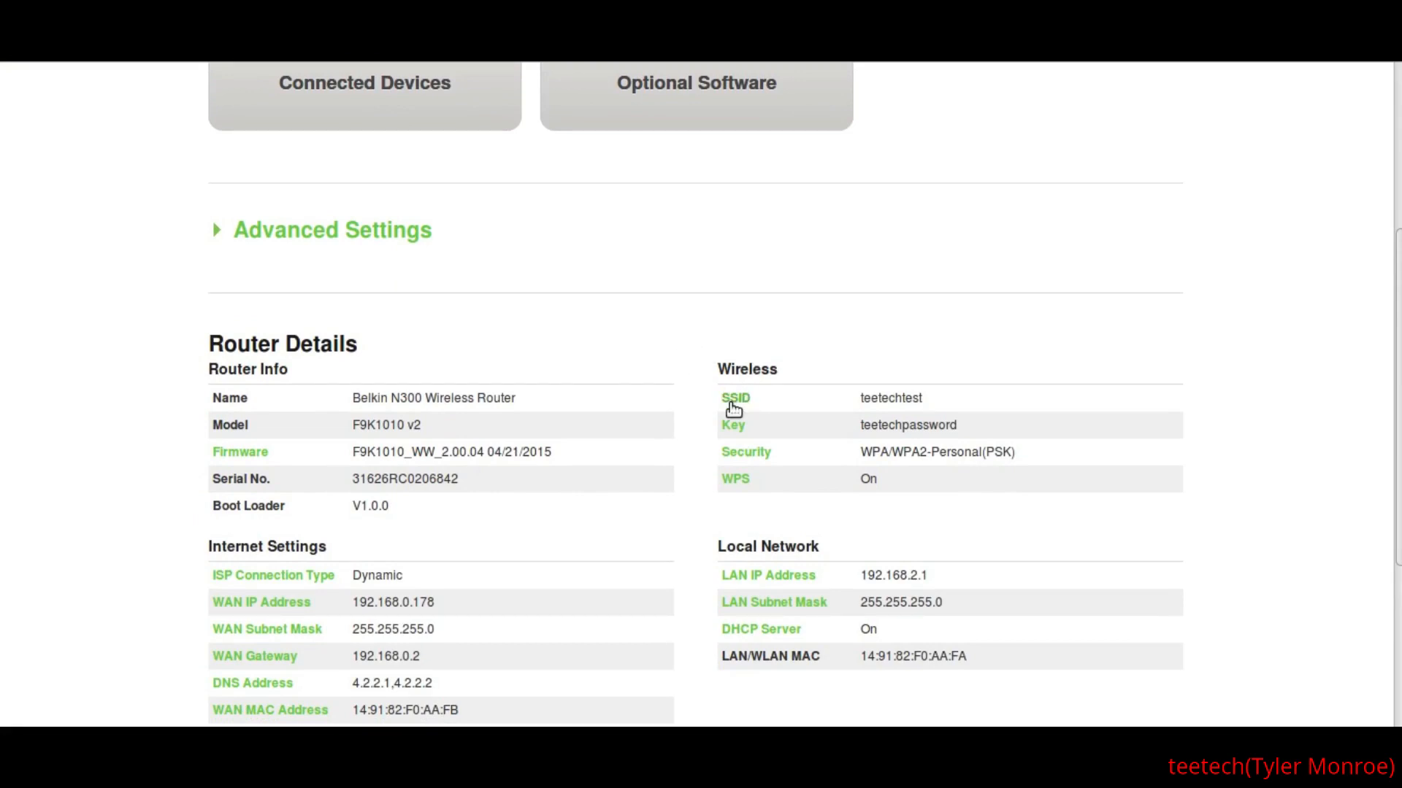
left_click(734, 404)
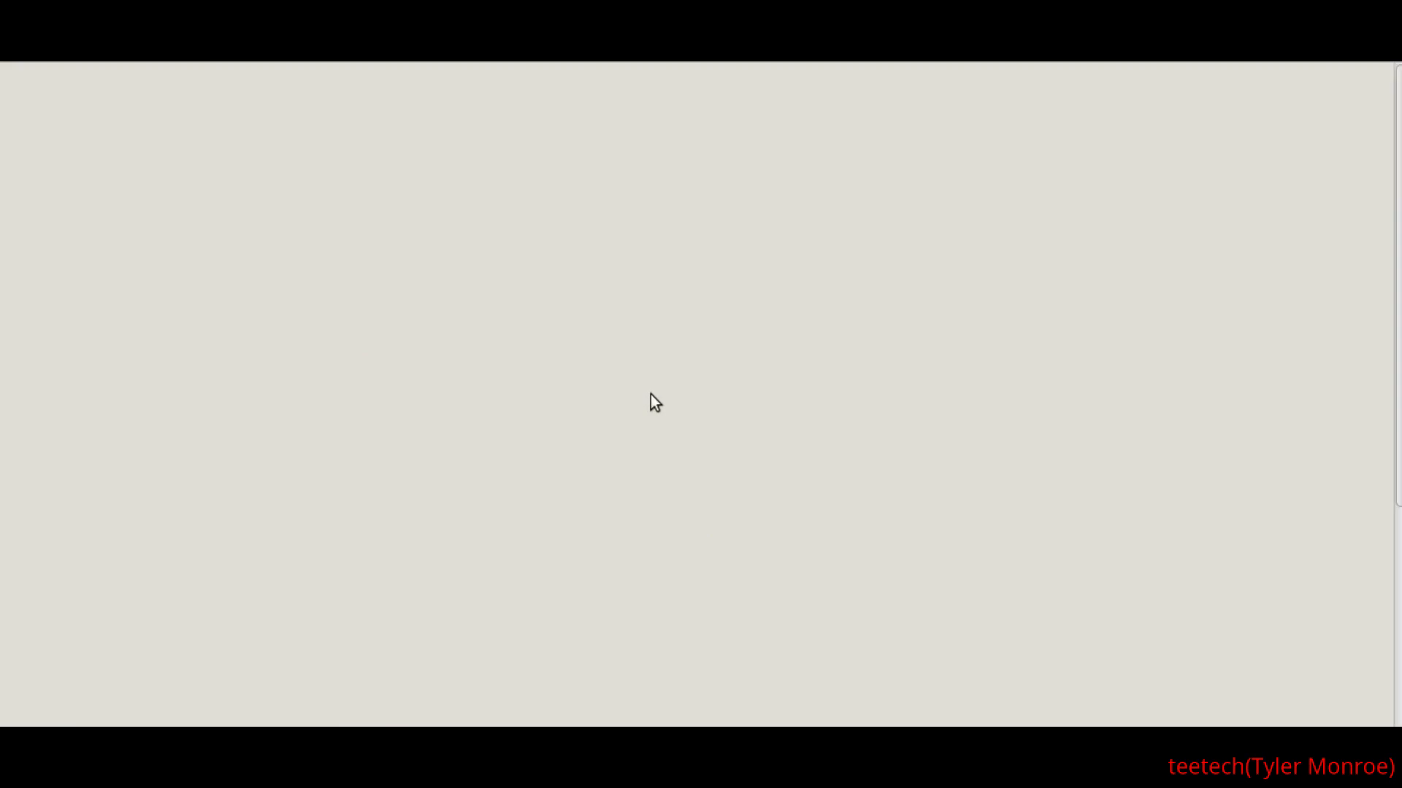
scroll(175, 314, "down", 3)
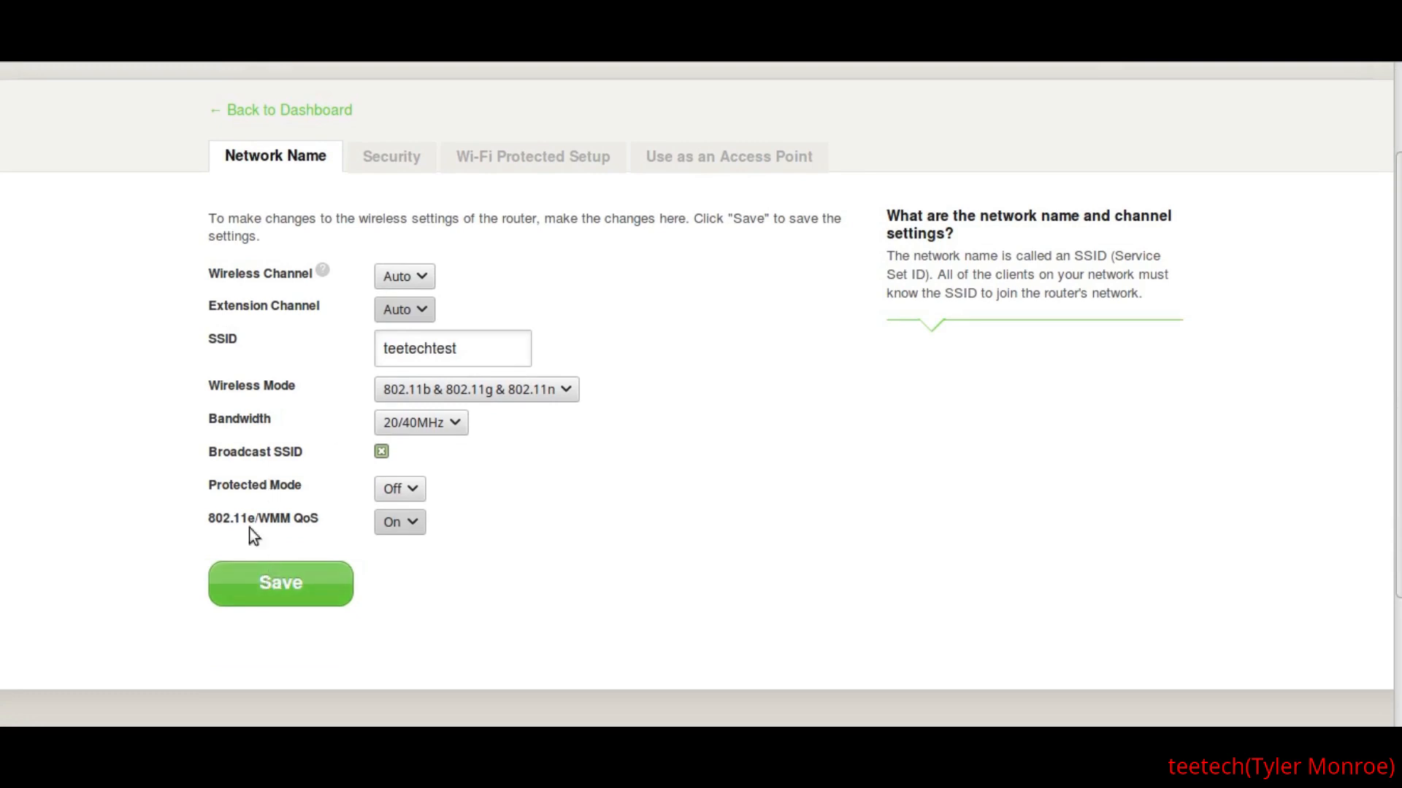
scroll(113, 278, "up", 2)
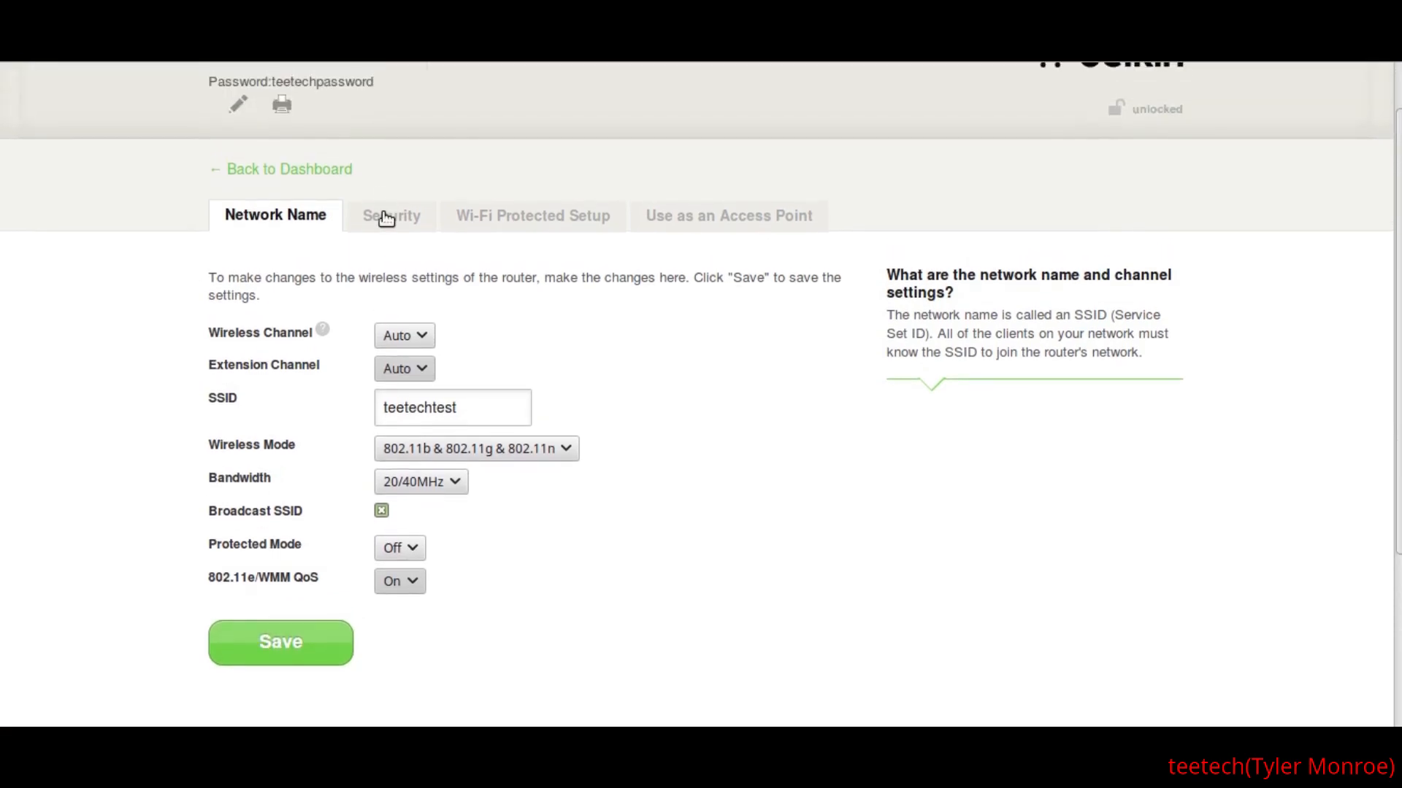
- Review the Wi-Fi security settings, turning Obscure PSK off and on again
left_click(387, 219)
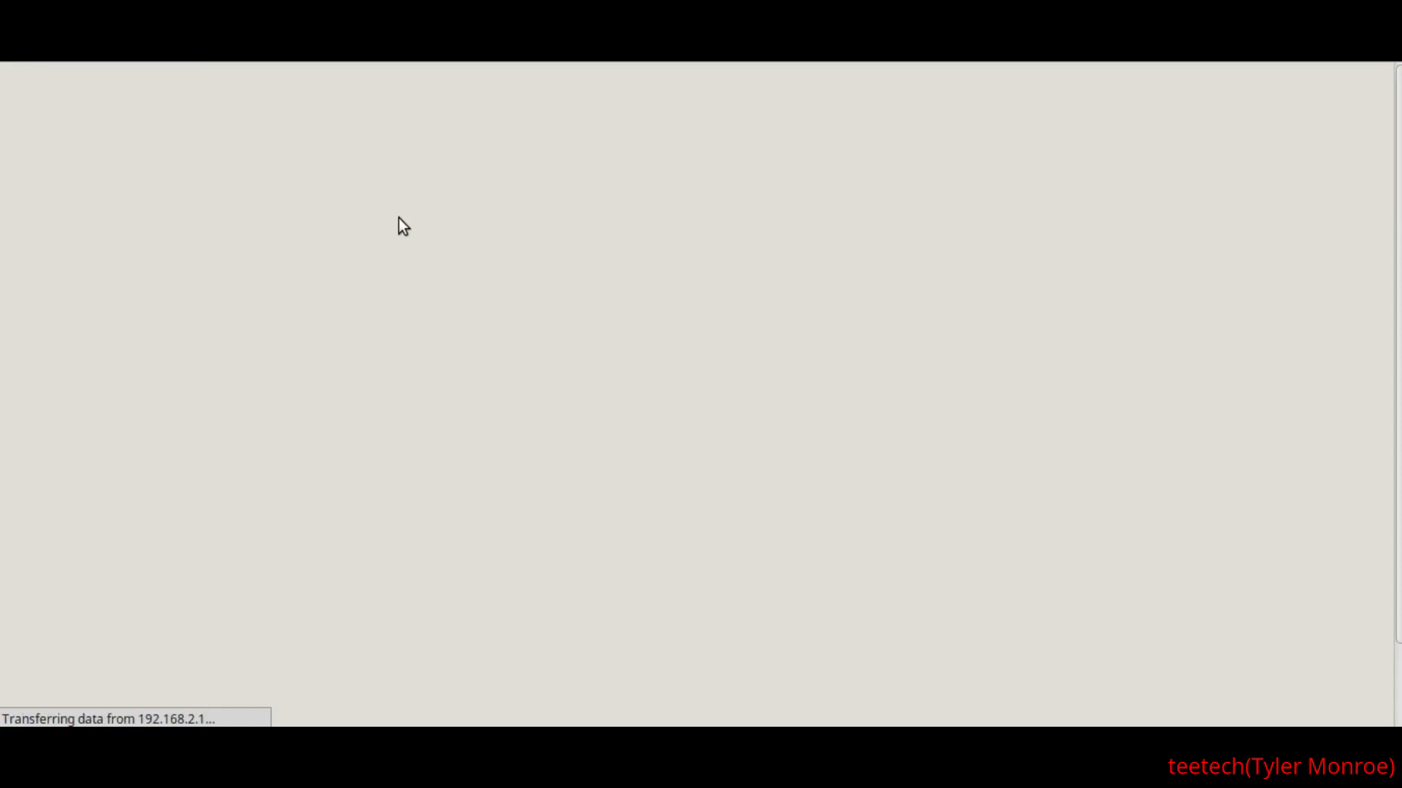
scroll(140, 356, "down", 3)
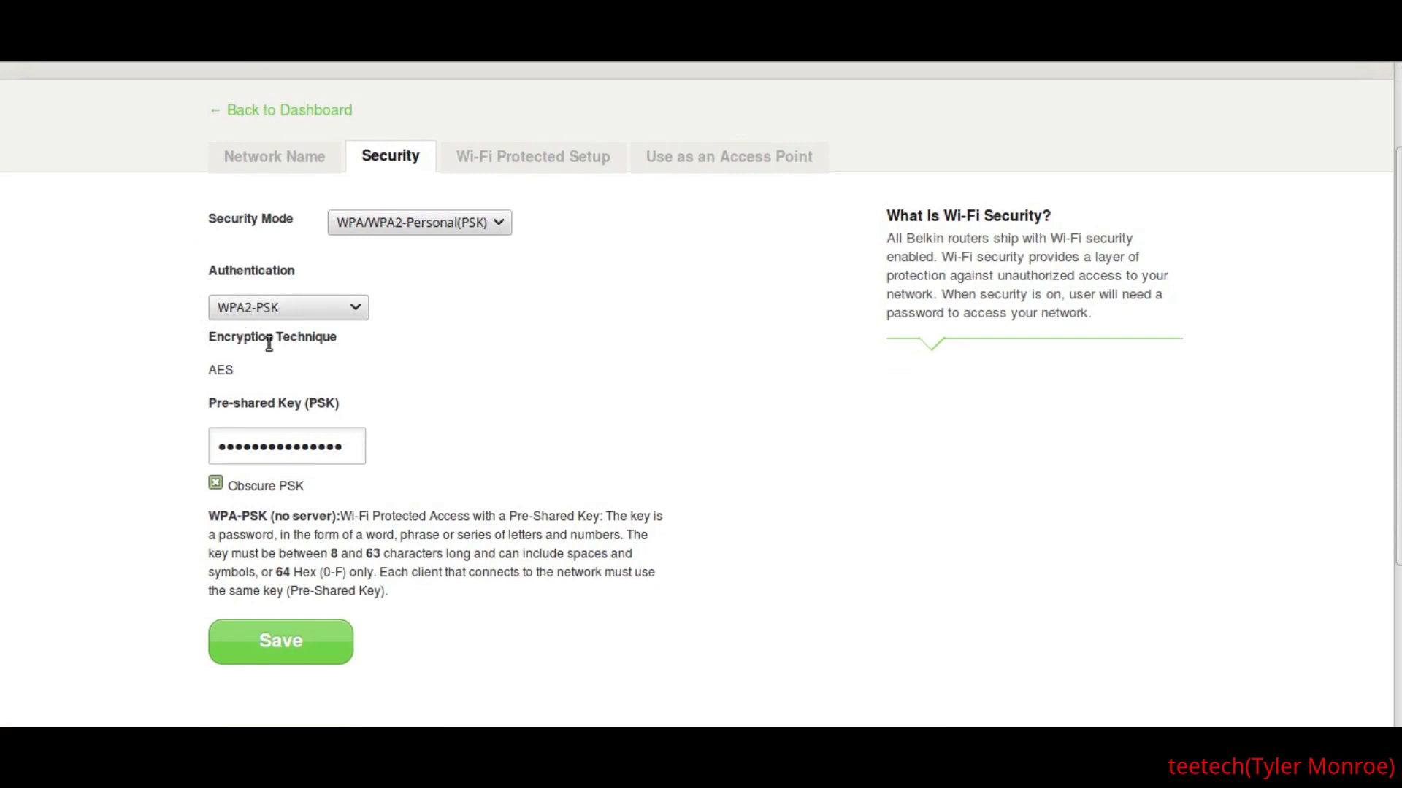
left_click(216, 485)
left_click(216, 484)
left_click(270, 657)
scroll(139, 534, "up", 2)
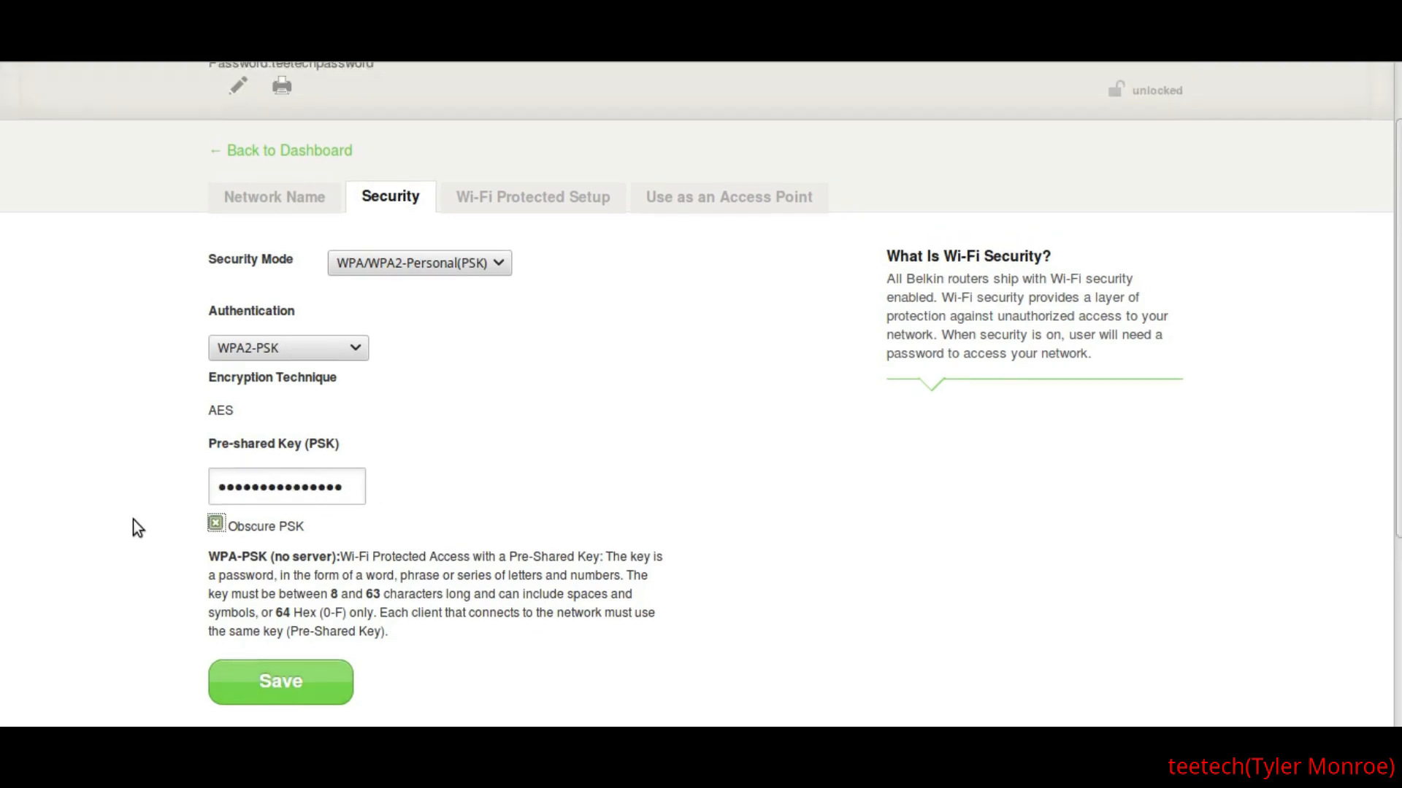
- Return to the dashboard and open the router's System Settings from the advanced utilities
left_click(230, 228)
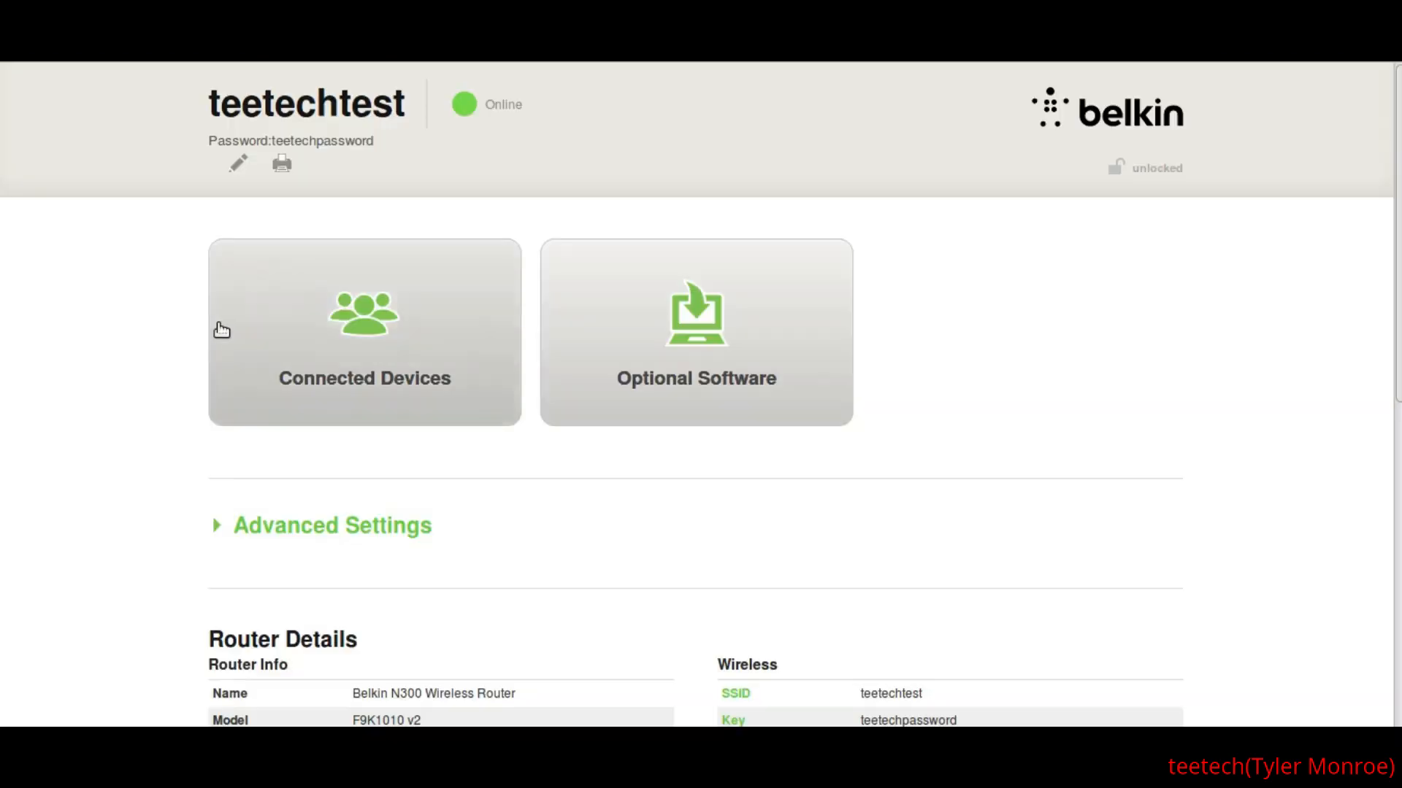
scroll(135, 449, "down", 2)
scroll(127, 441, "down", 1)
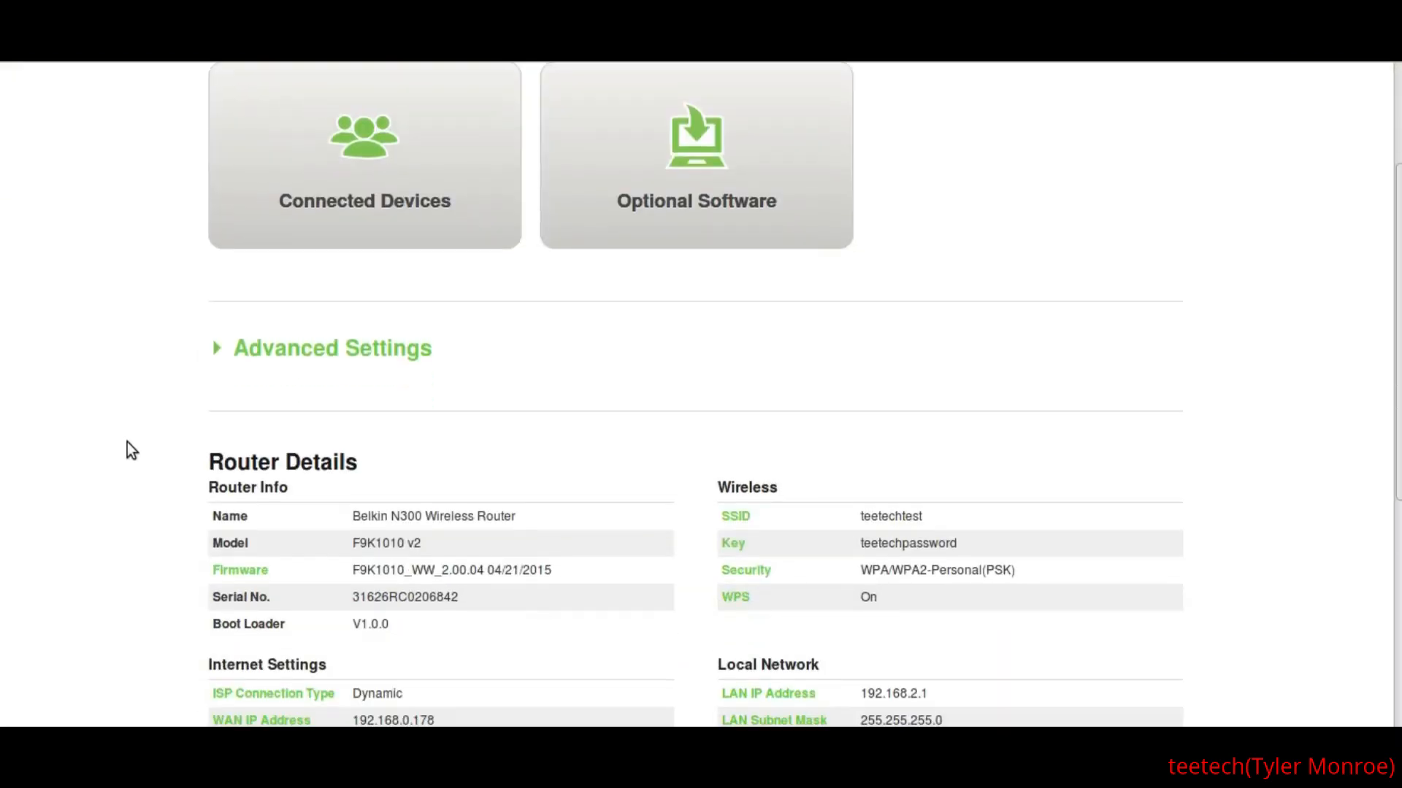
scroll(127, 441, "down", 3)
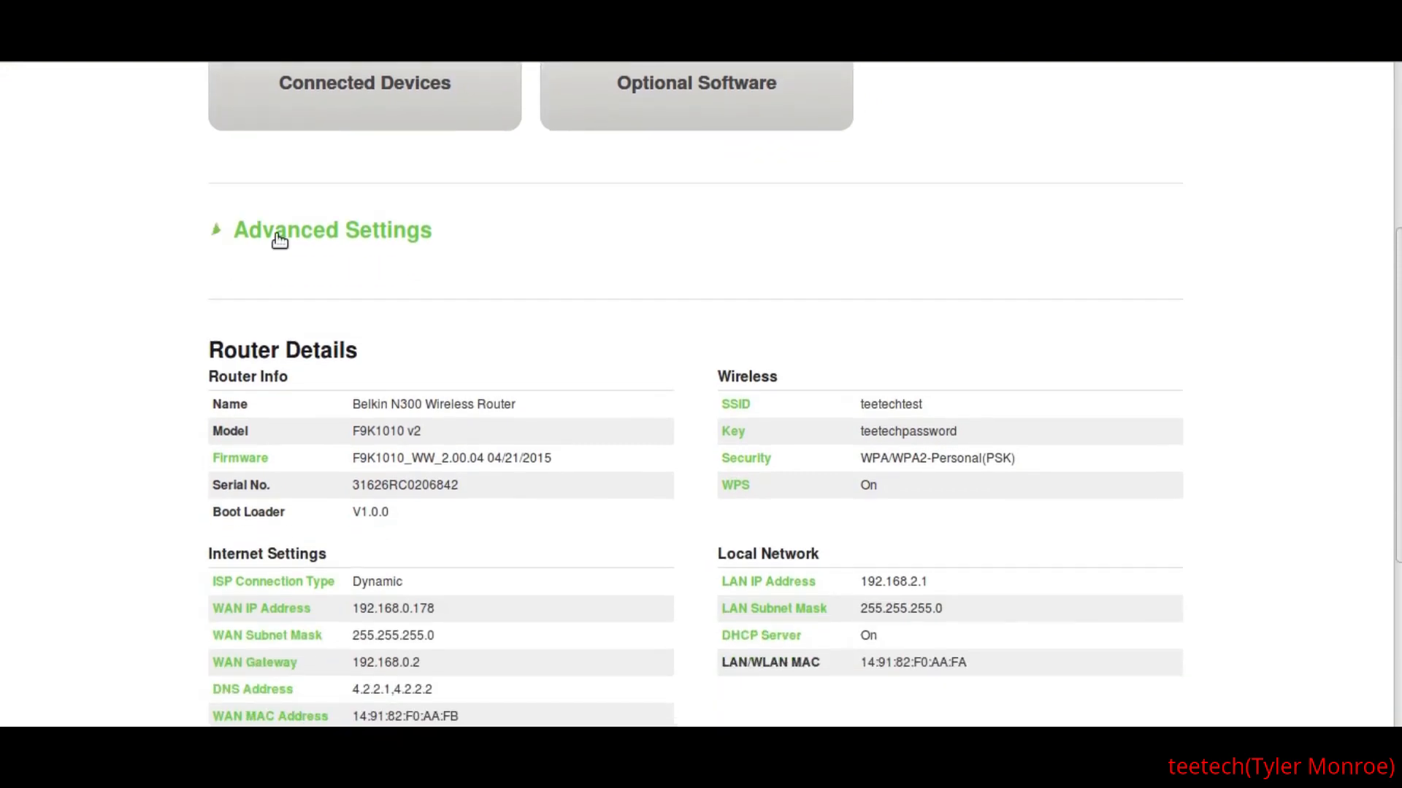
left_click(280, 240)
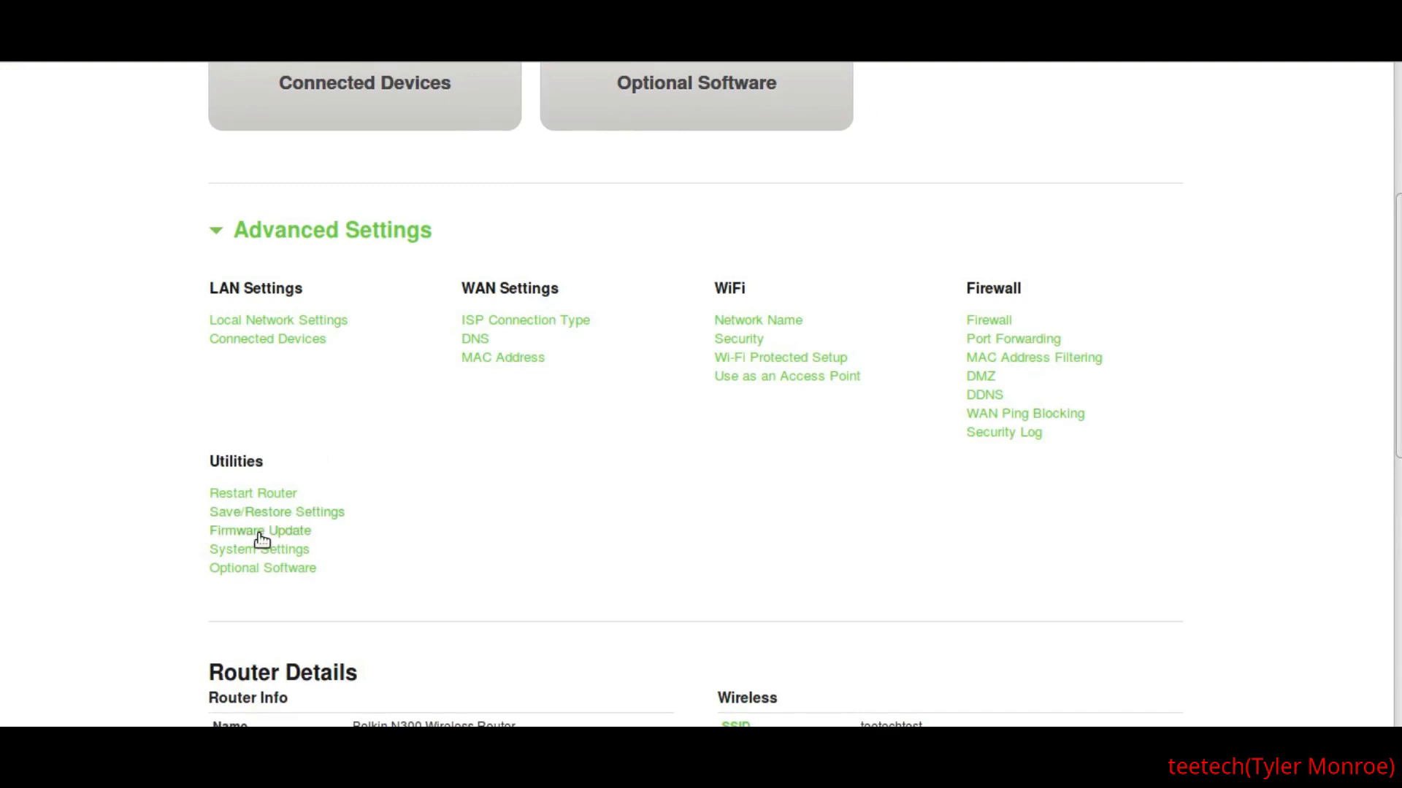
left_click(268, 553)
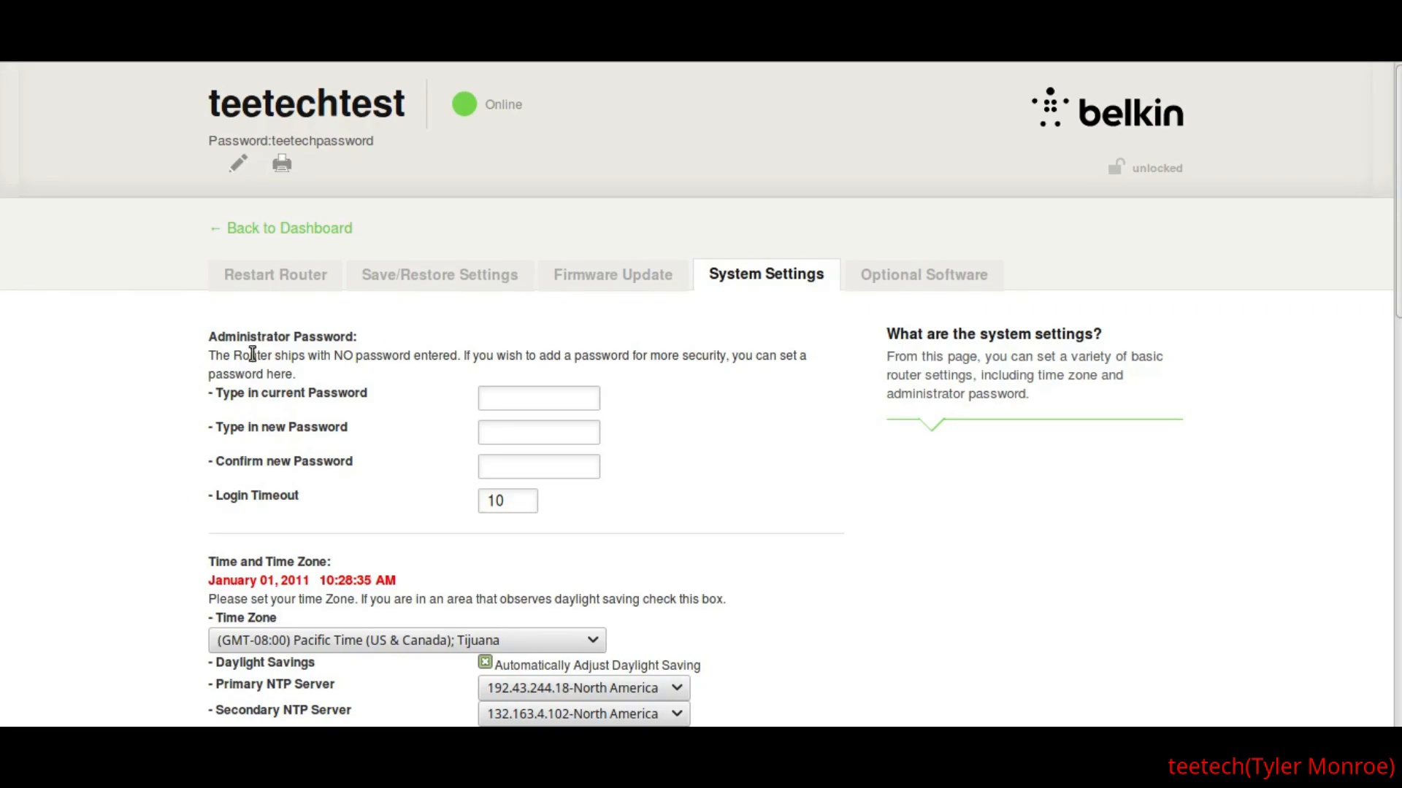
- Enter and confirm a new administrator password for the router, and save the system settings
left_click(510, 394)
key("Tab")
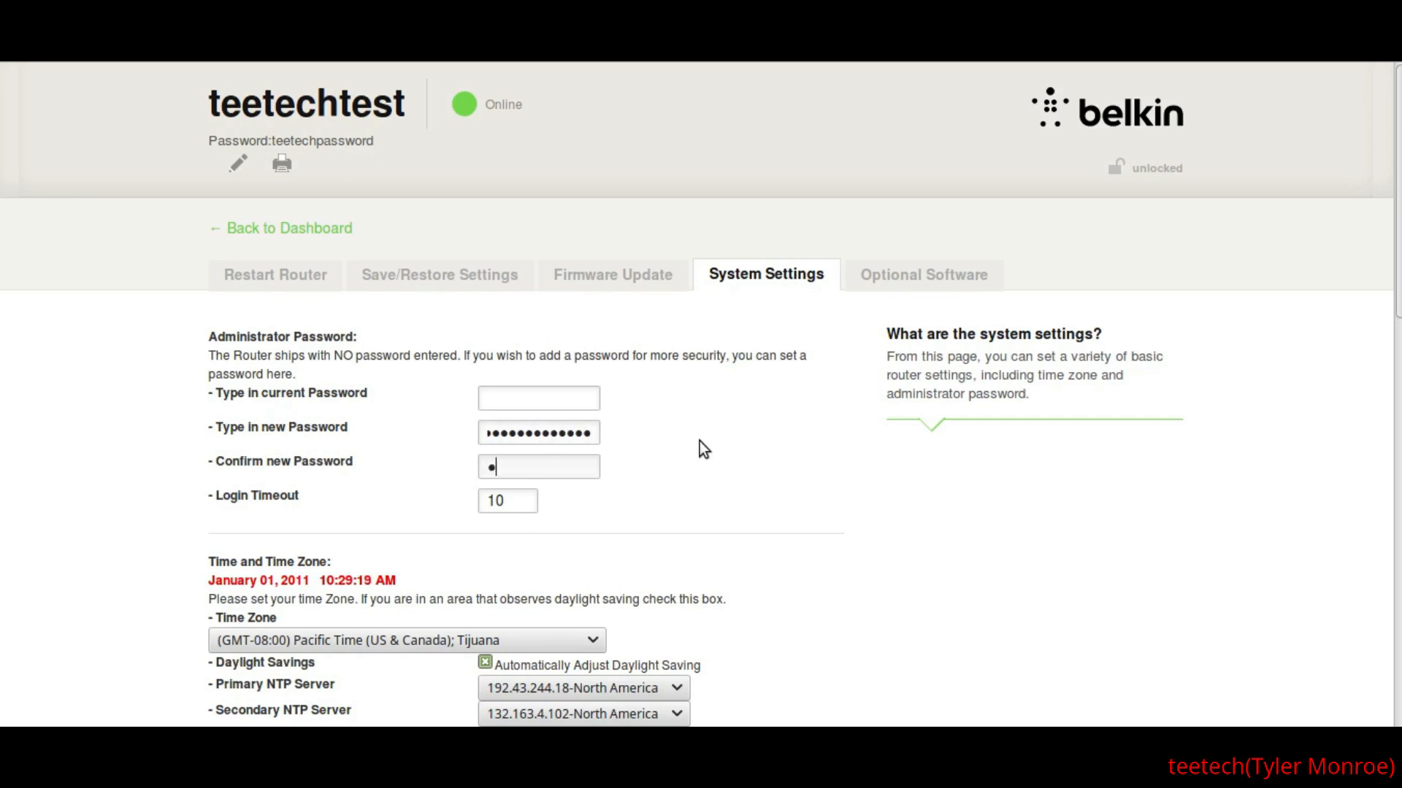
scroll(113, 424, "down", 12)
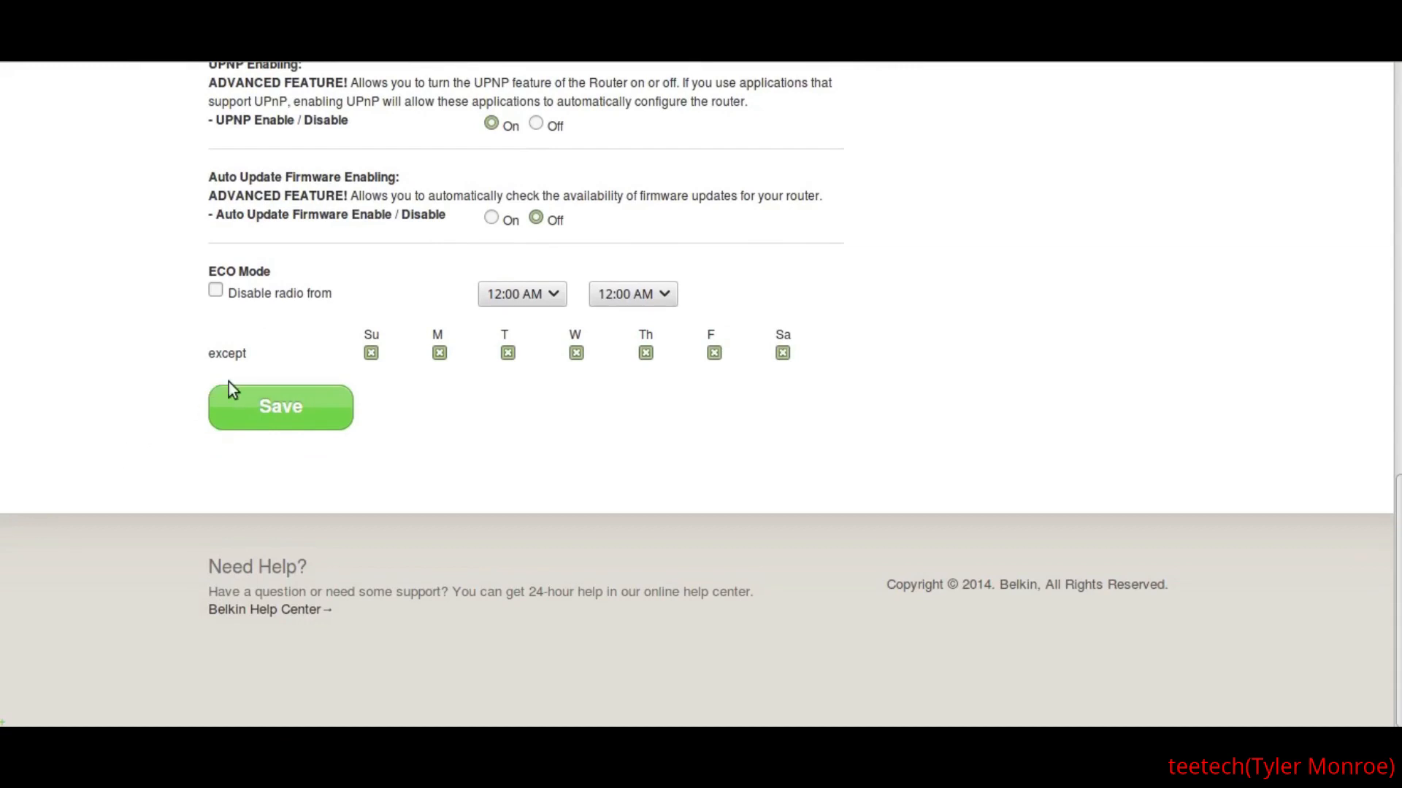
left_click(277, 411)
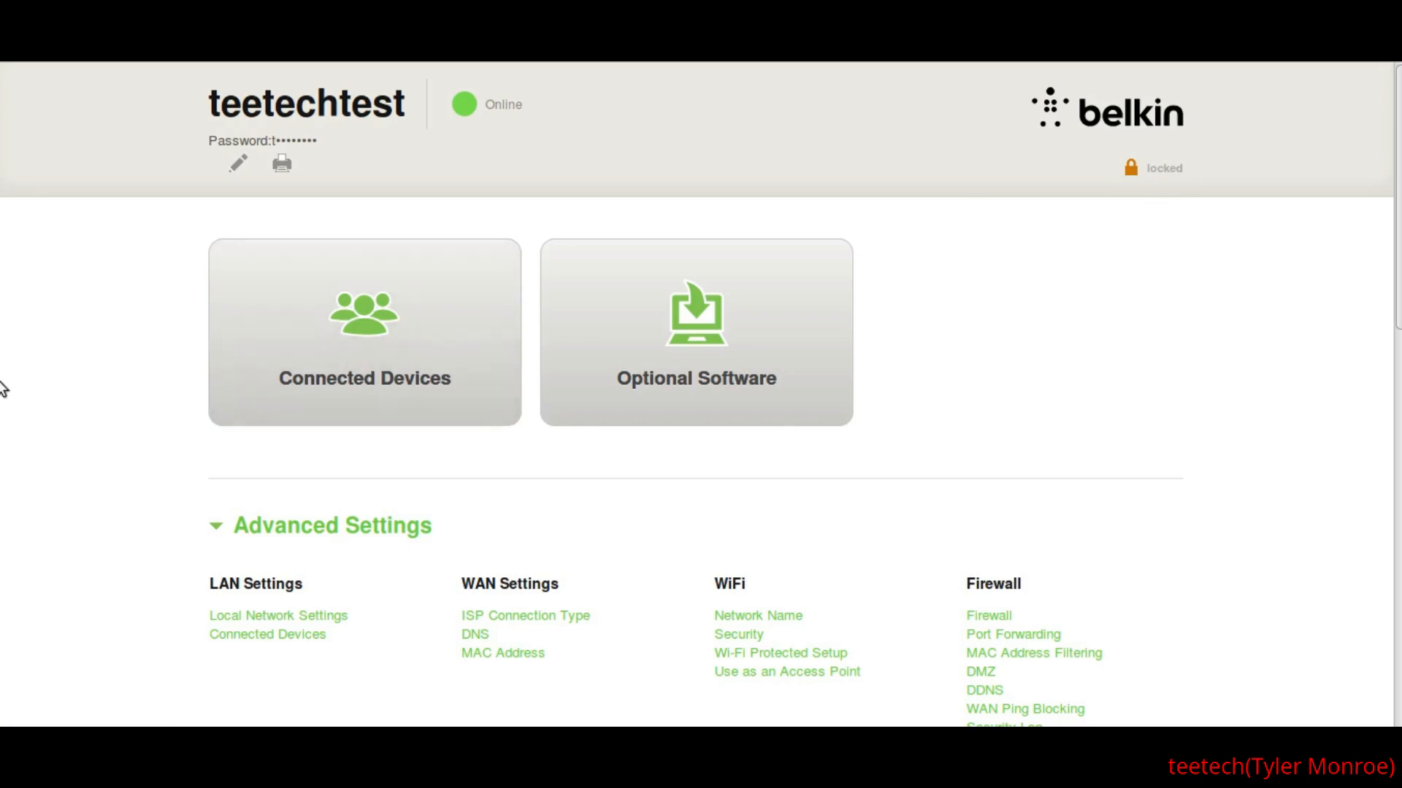
- Try to open the SSID settings from the wireless details on the locked dashboard, and cancel the password request
scroll(130, 256, "down", 5)
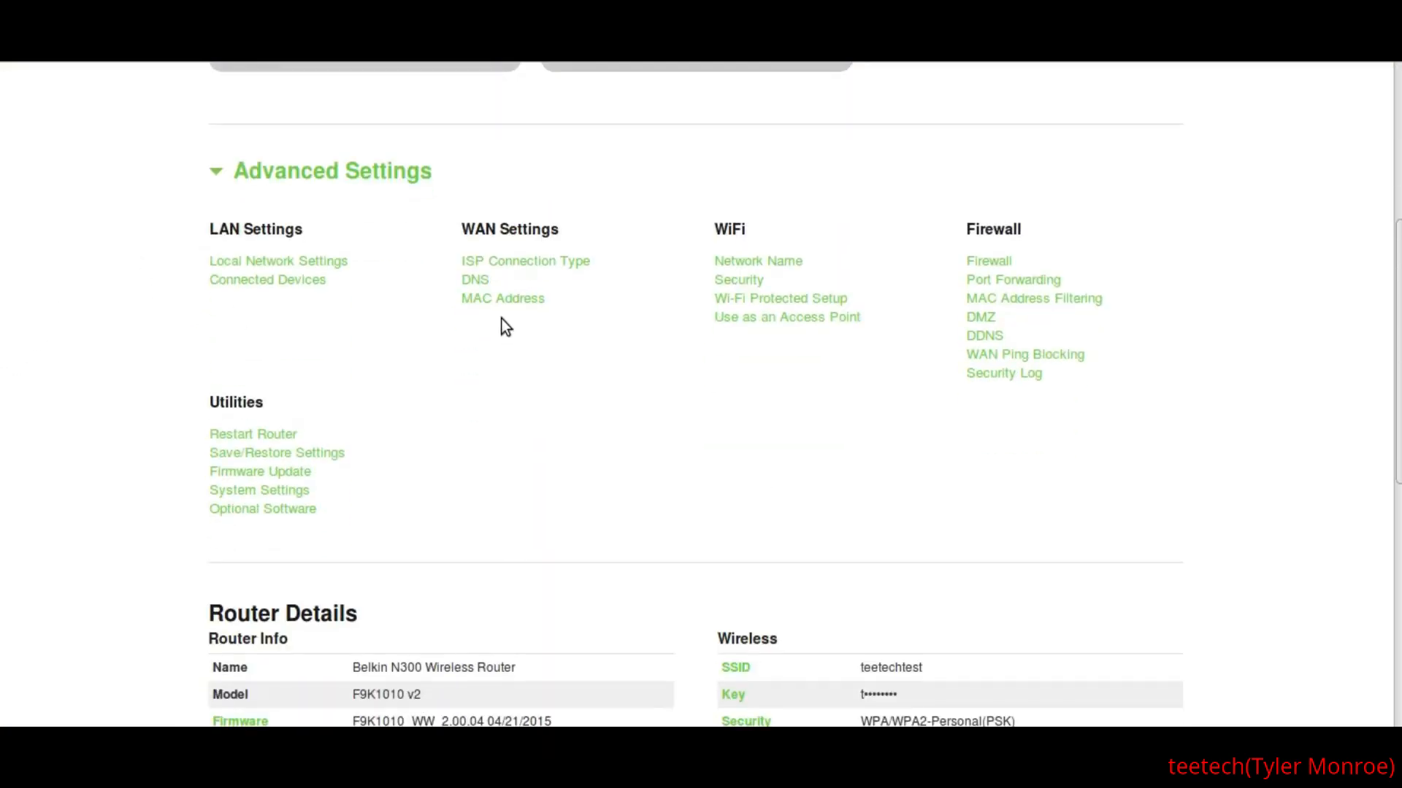
scroll(635, 389, "down", 4)
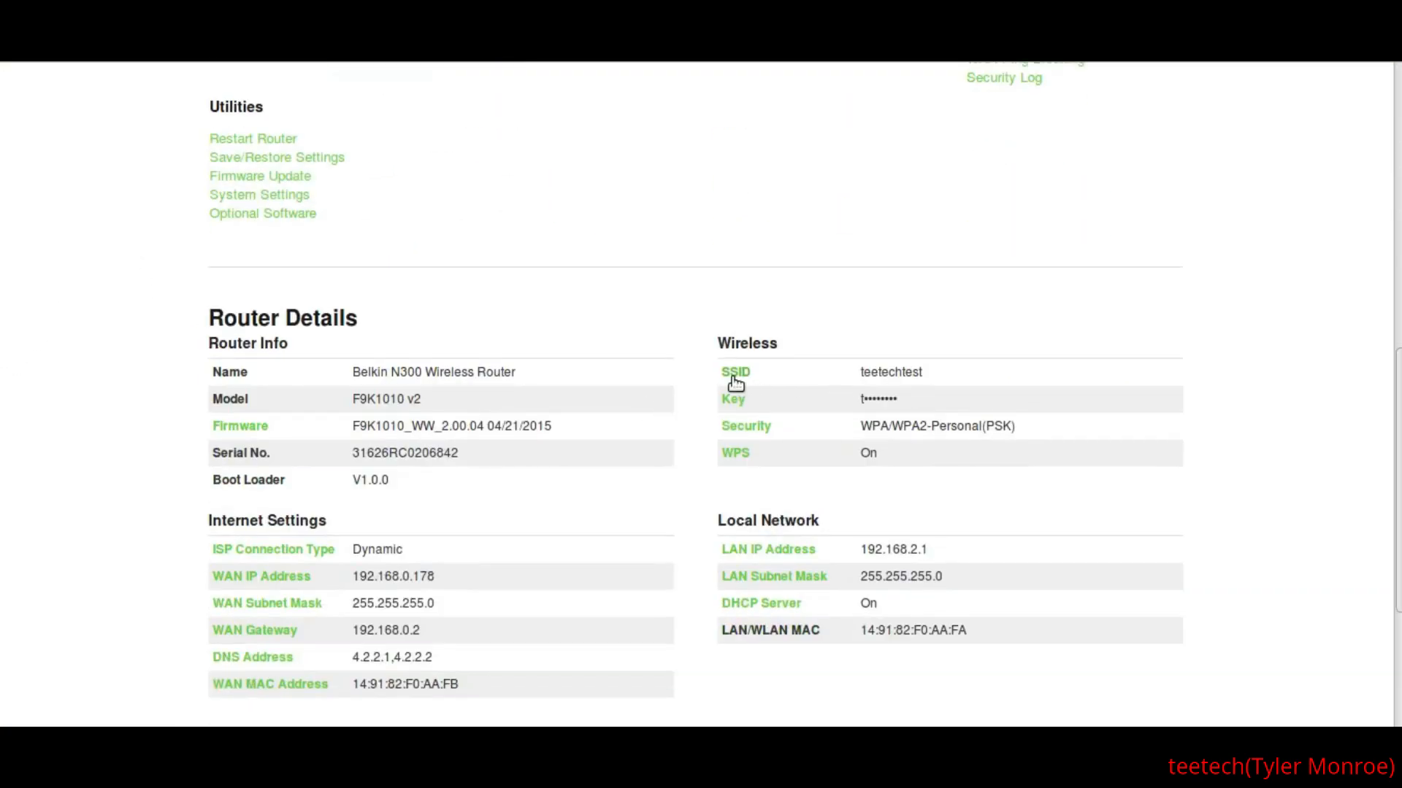
left_click(734, 377)
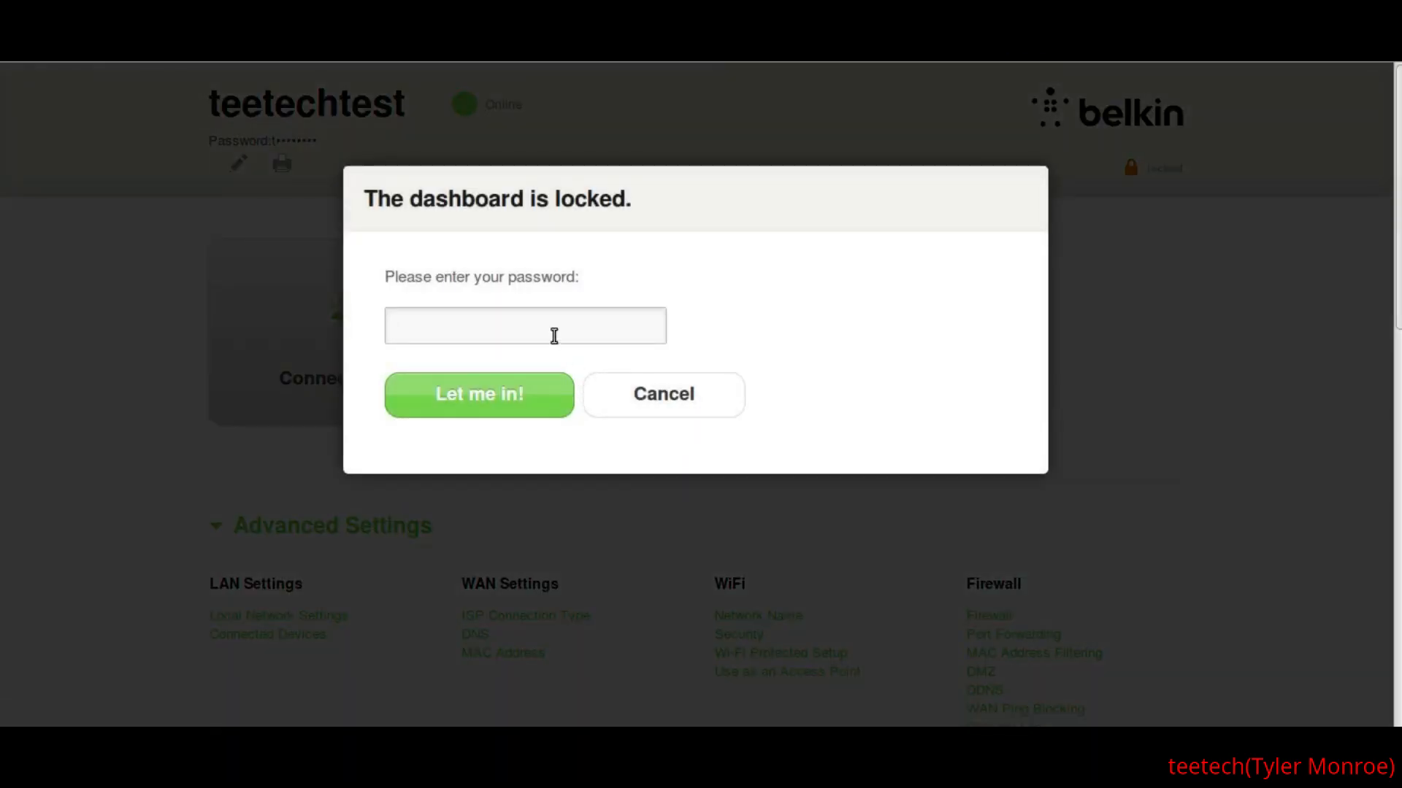
left_click(691, 413)
- Try to open the WiFi Security settings from the locked dashboard, and cancel the password request
scroll(34, 350, "down", 3)
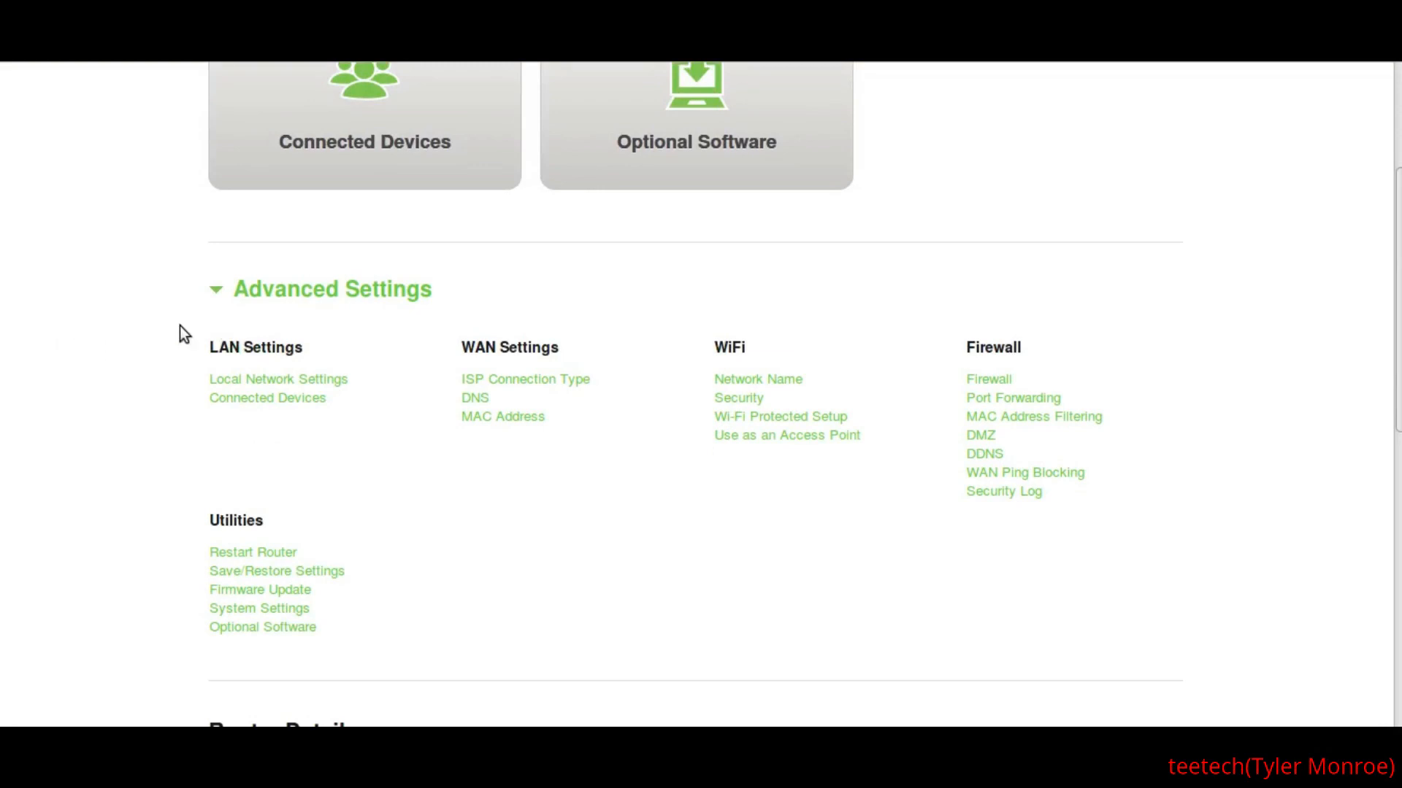
scroll(143, 354, "down", 2)
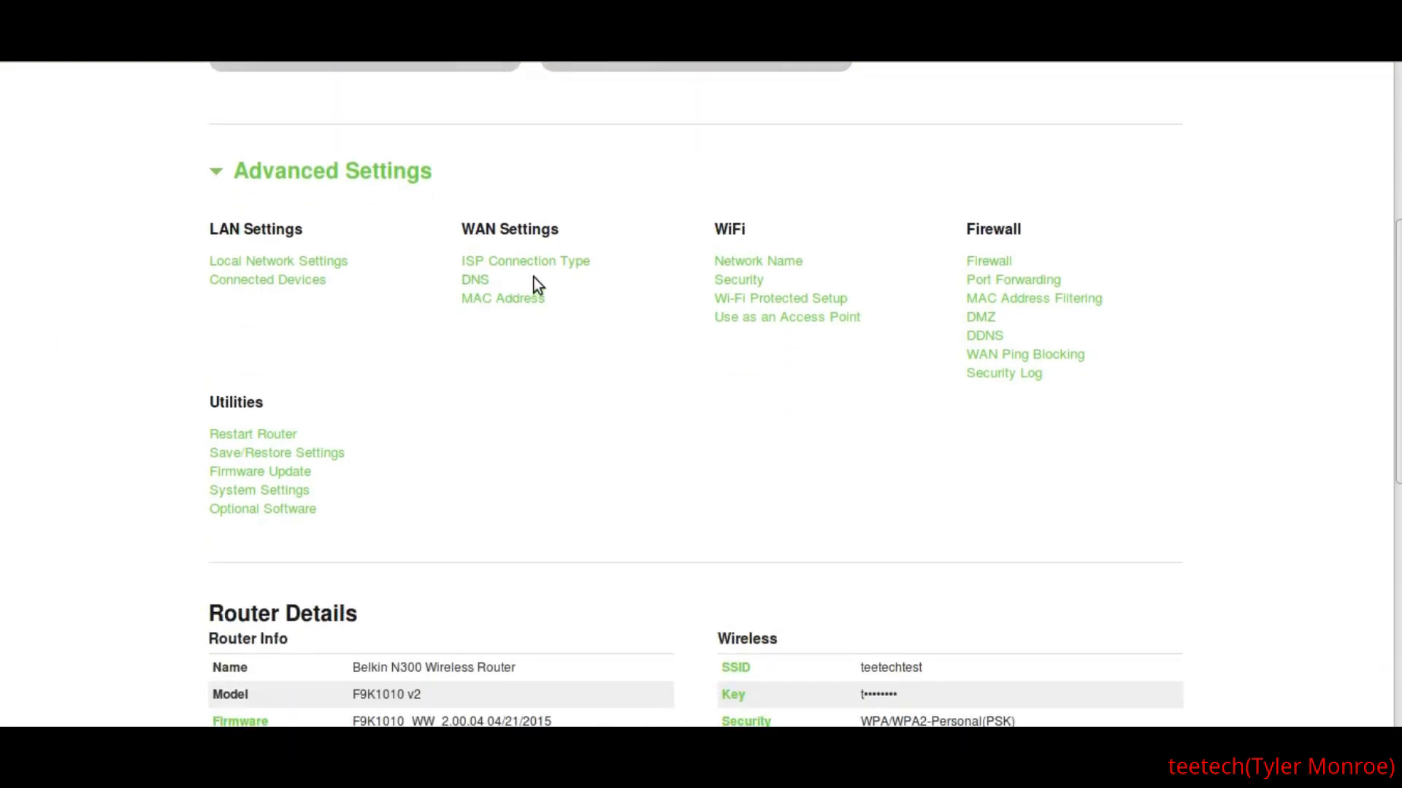
left_click(744, 283)
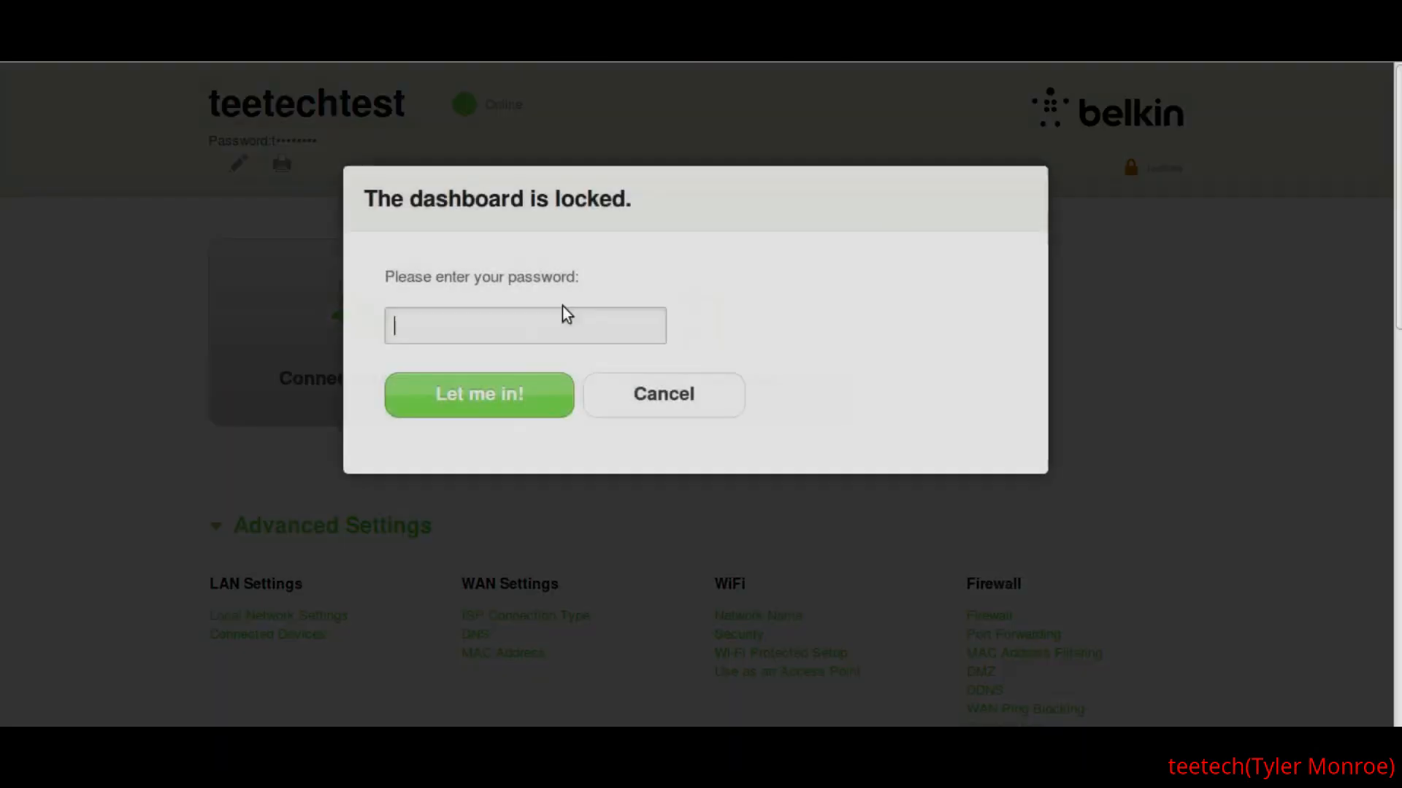
left_click(665, 408)
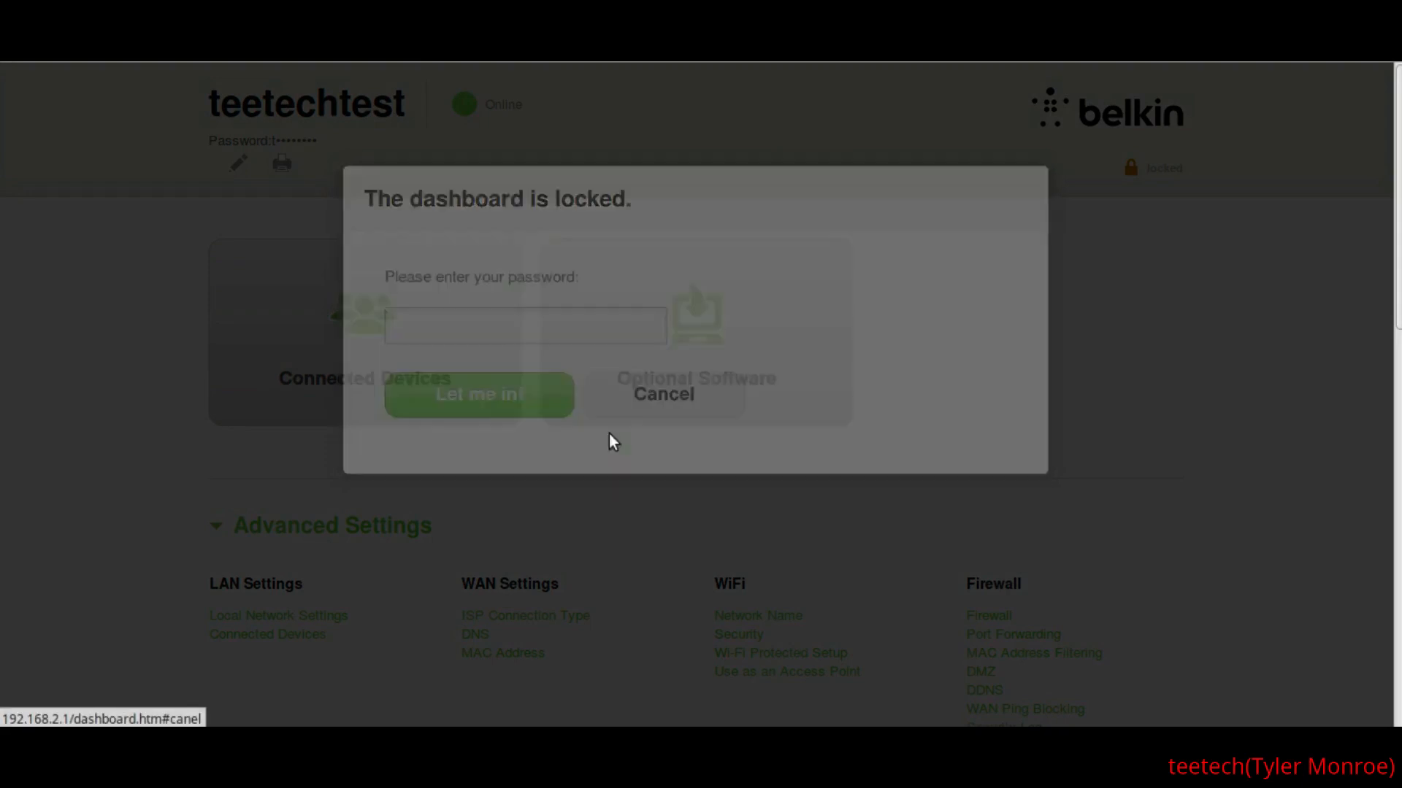
- Open the WiFi Network Name settings and enter the administrator password to unlock the router
scroll(353, 382, "down", 1)
scroll(1015, 285, "up", 1)
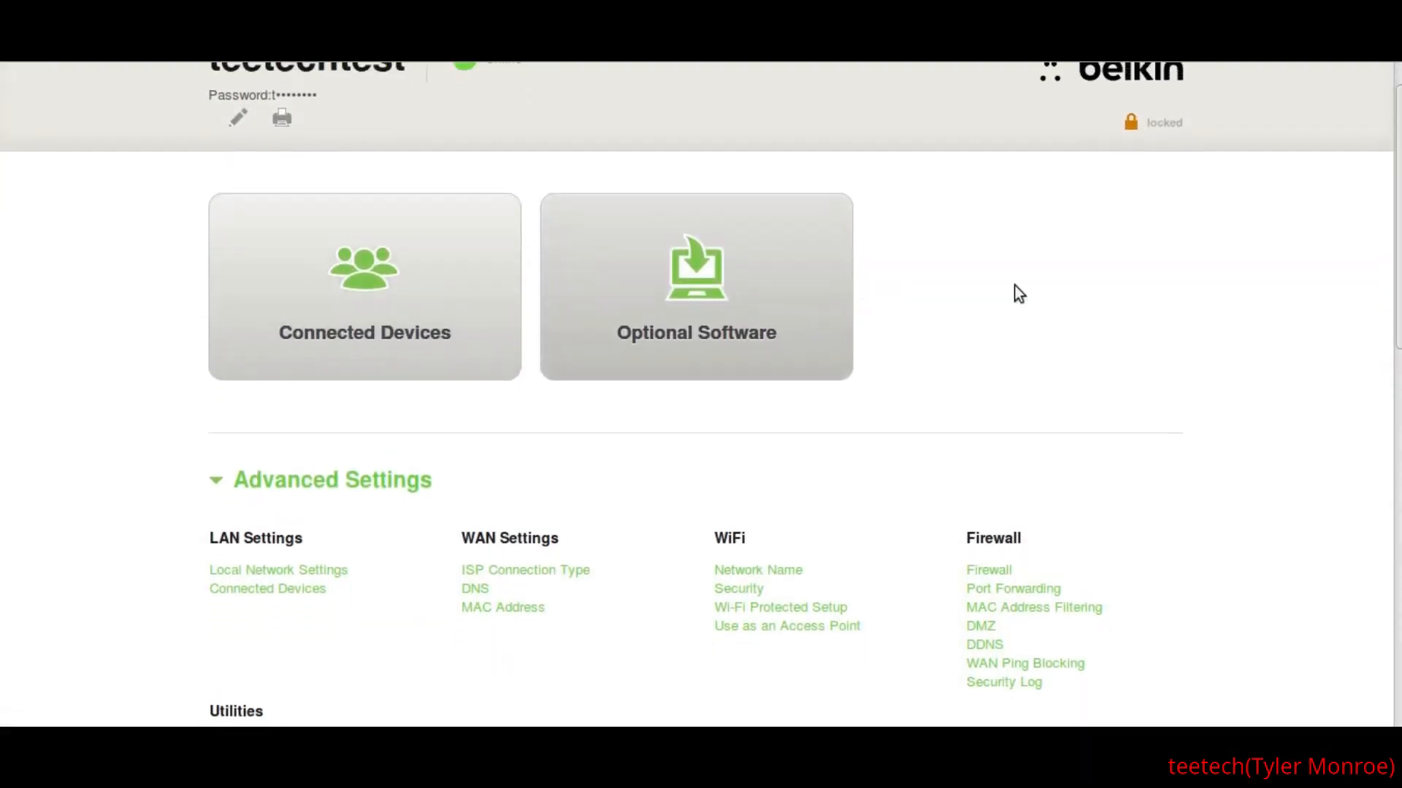
scroll(1015, 461, "down", 3)
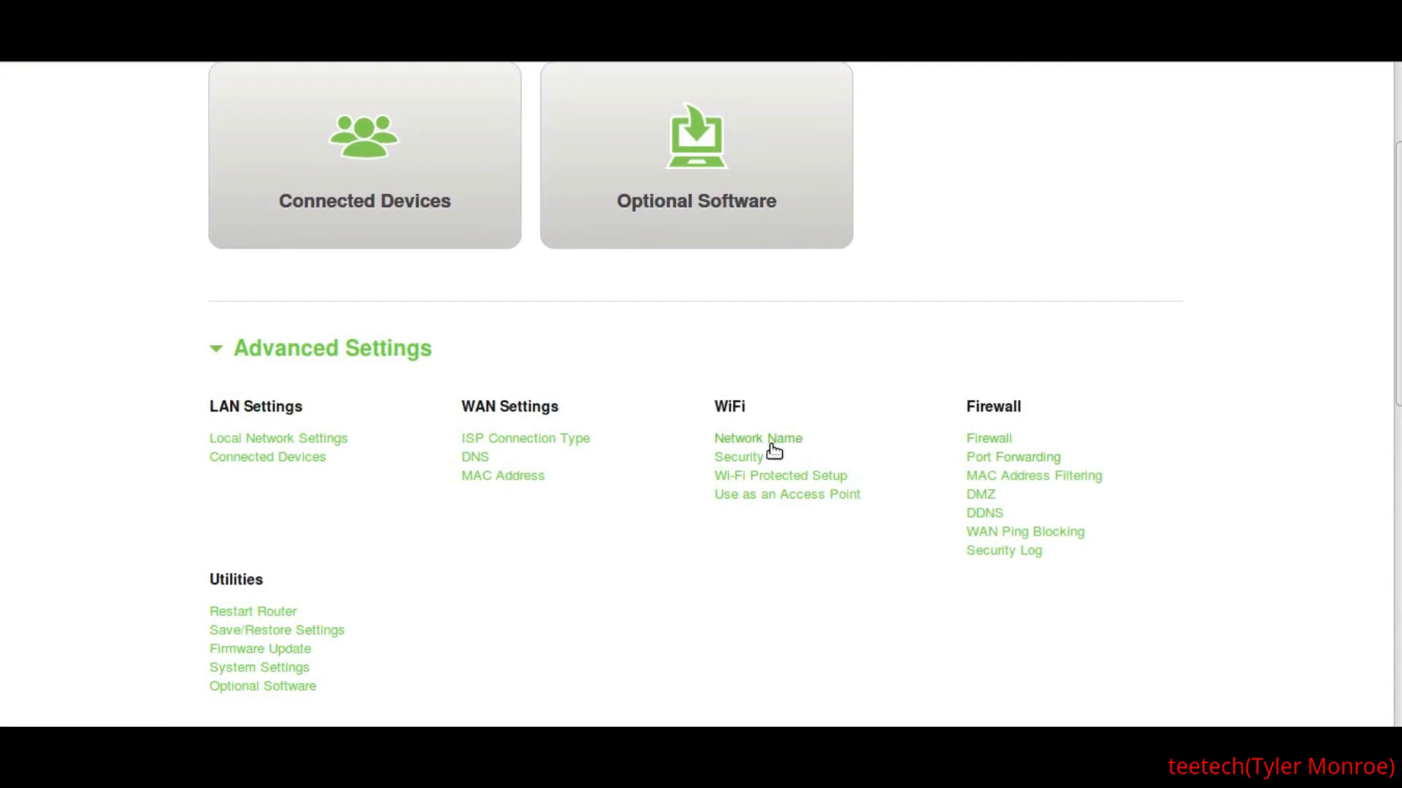
left_click(740, 443)
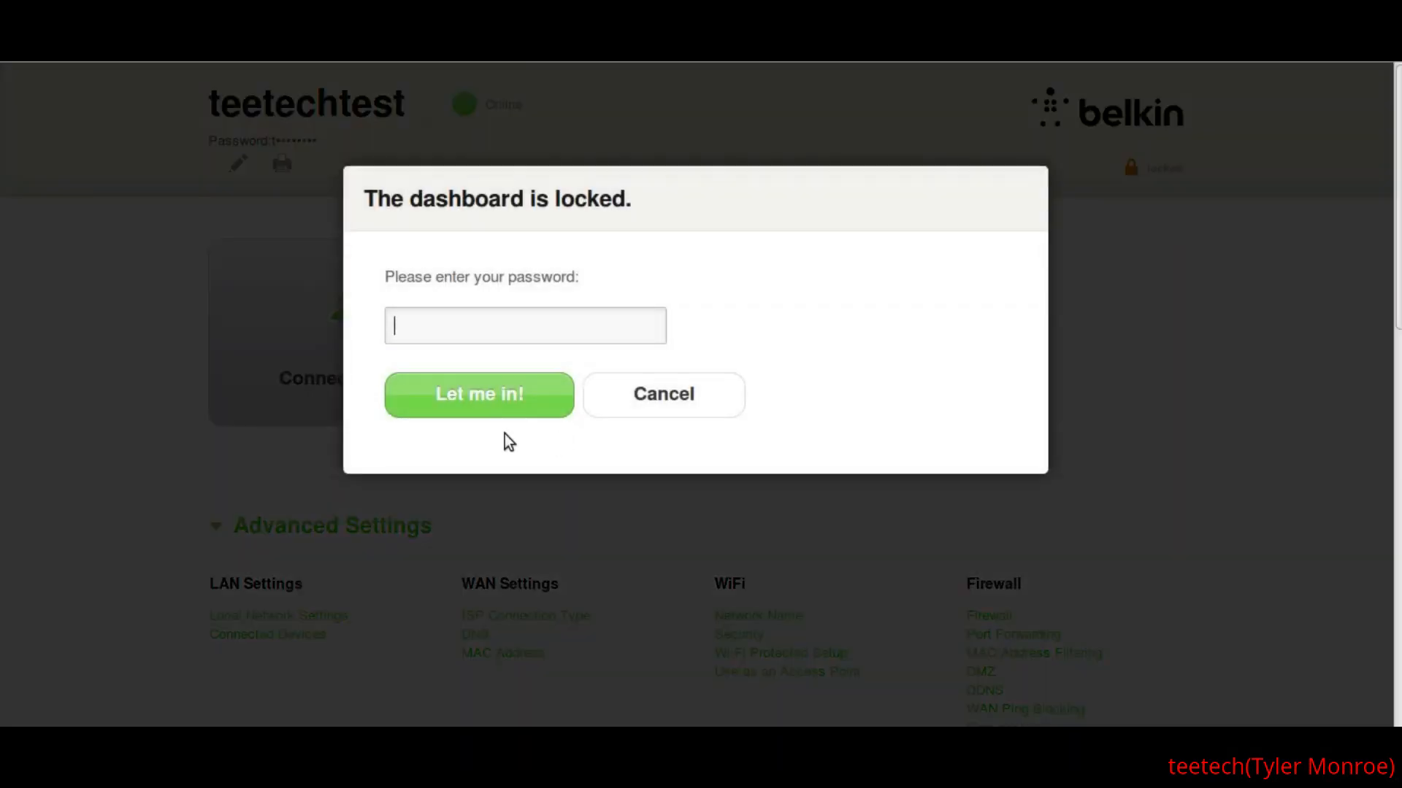
key("Return")
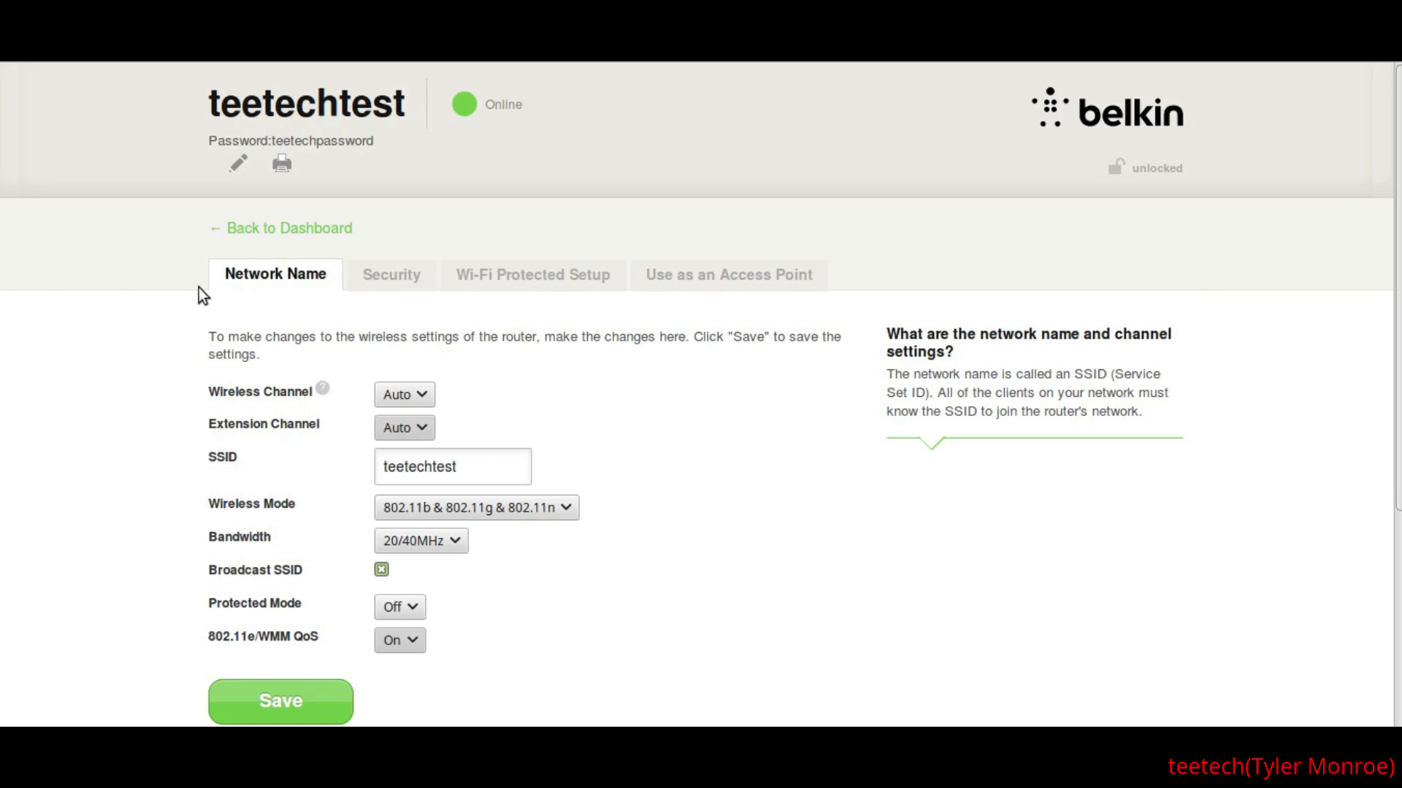
- Look over the network name settings, return to the dashboard and lock it again
scroll(14, 299, "down", 3)
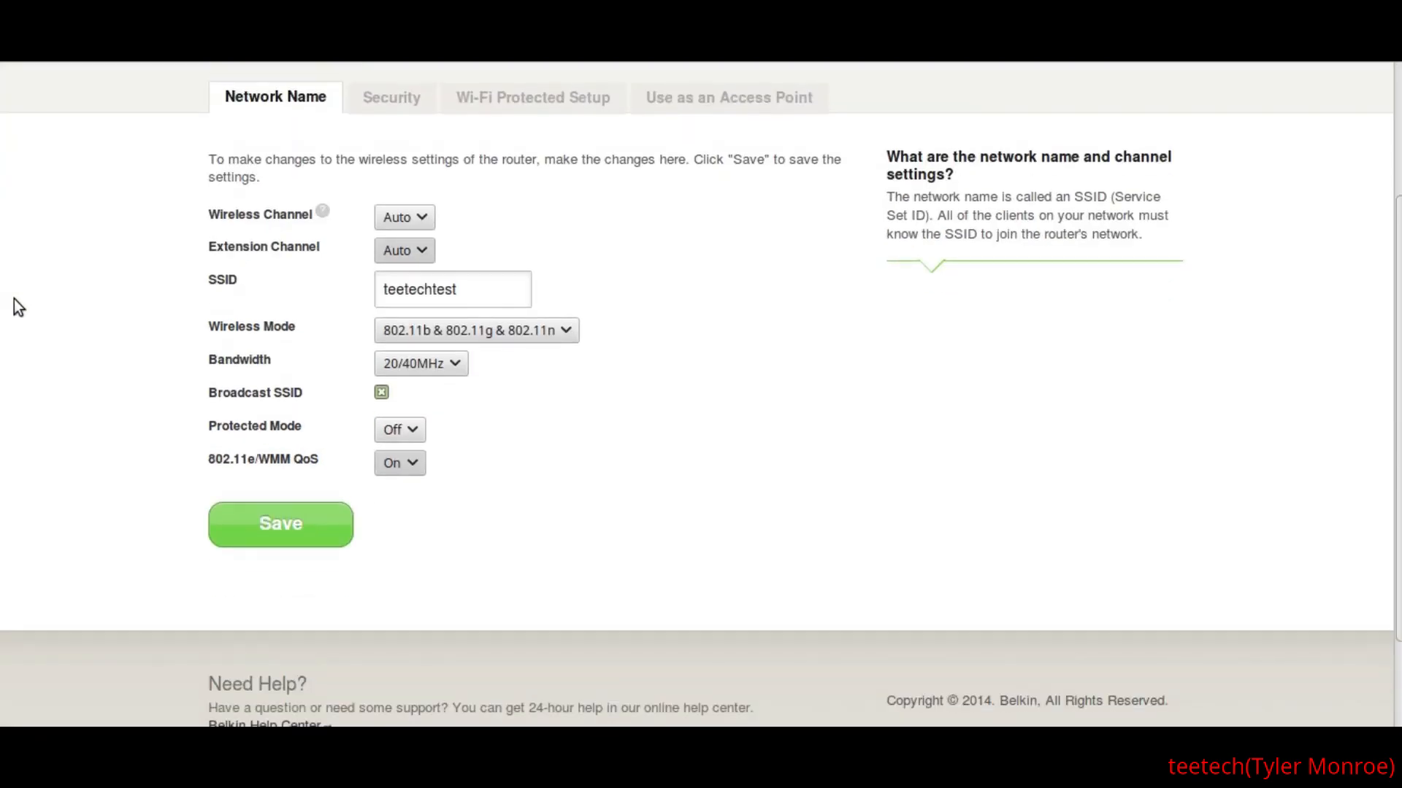
scroll(14, 299, "up", 3)
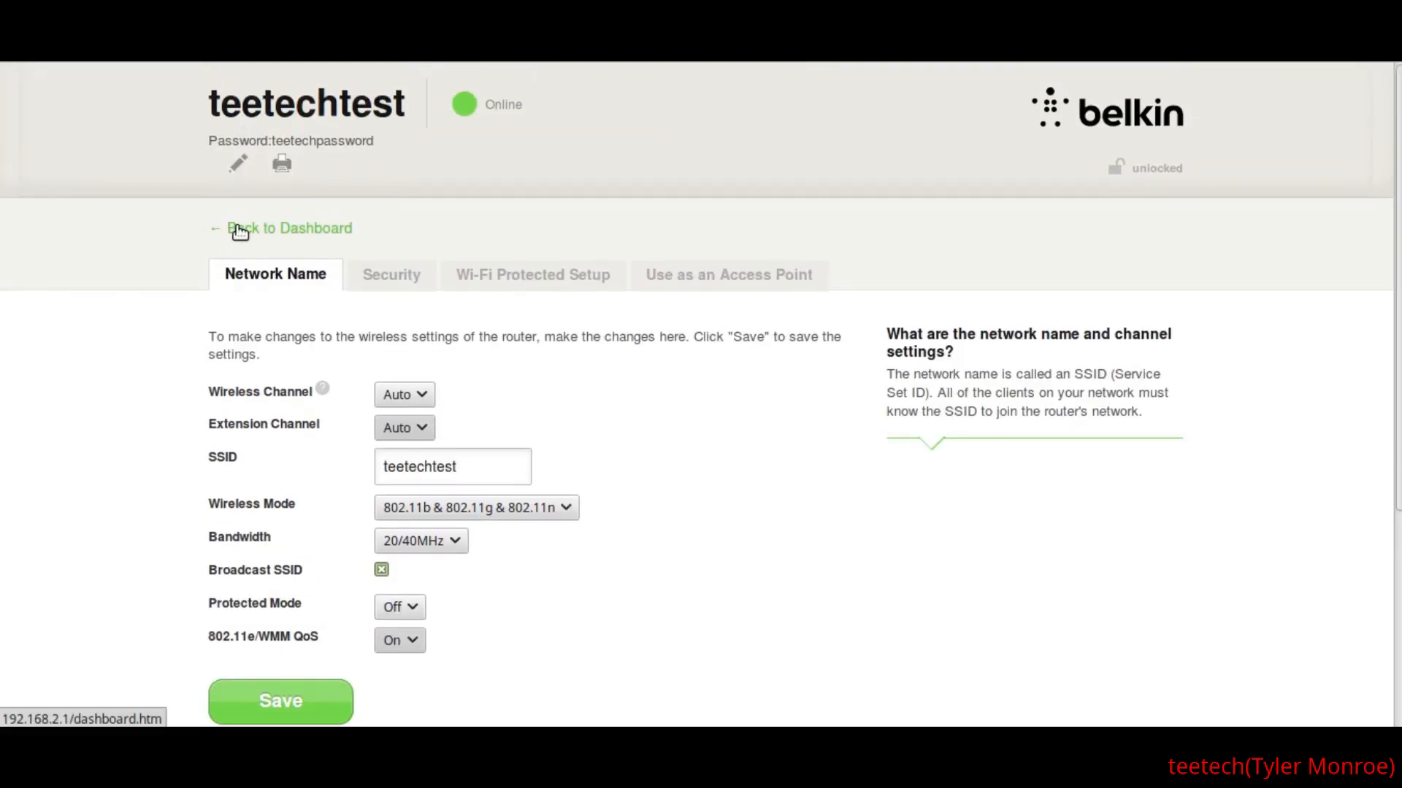
left_click(240, 232)
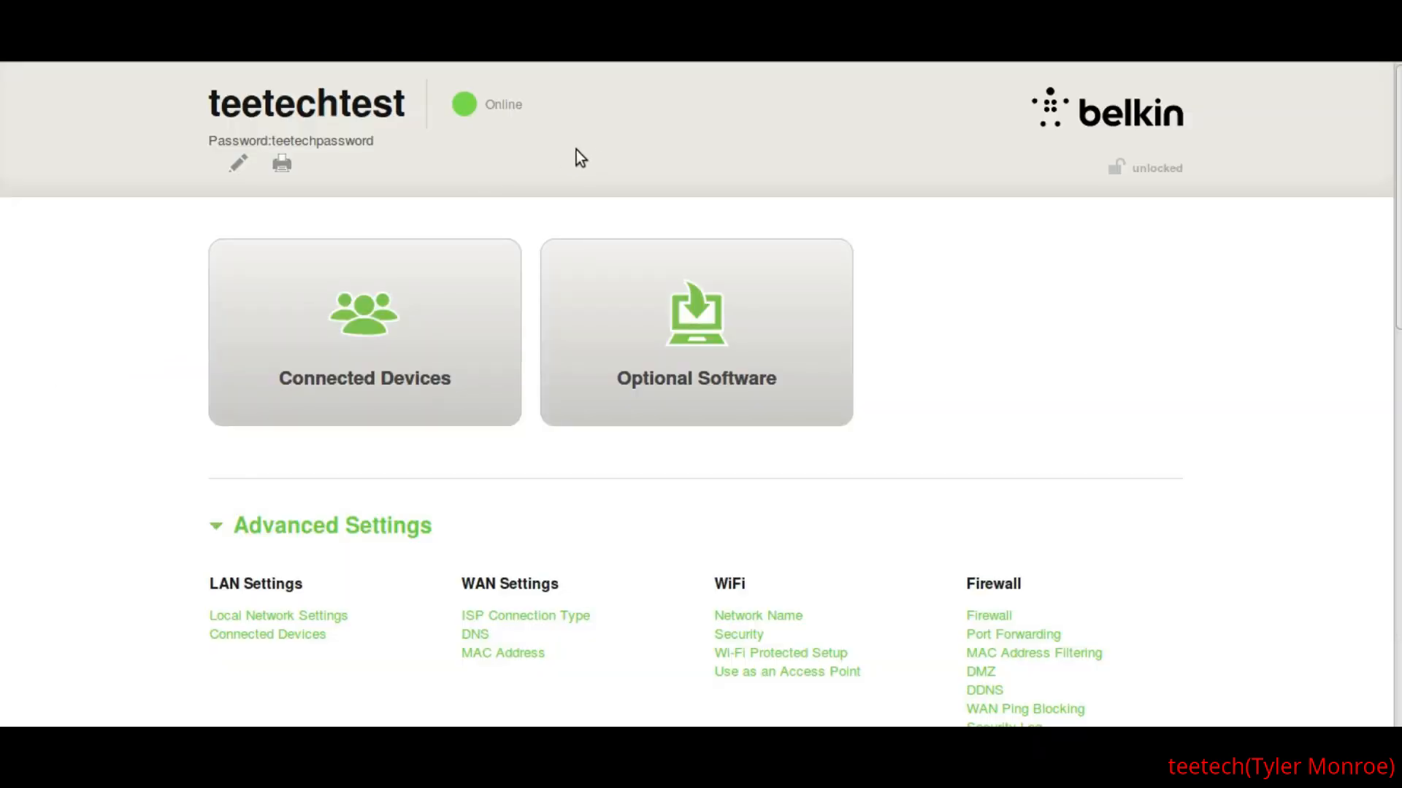
left_click(1132, 179)
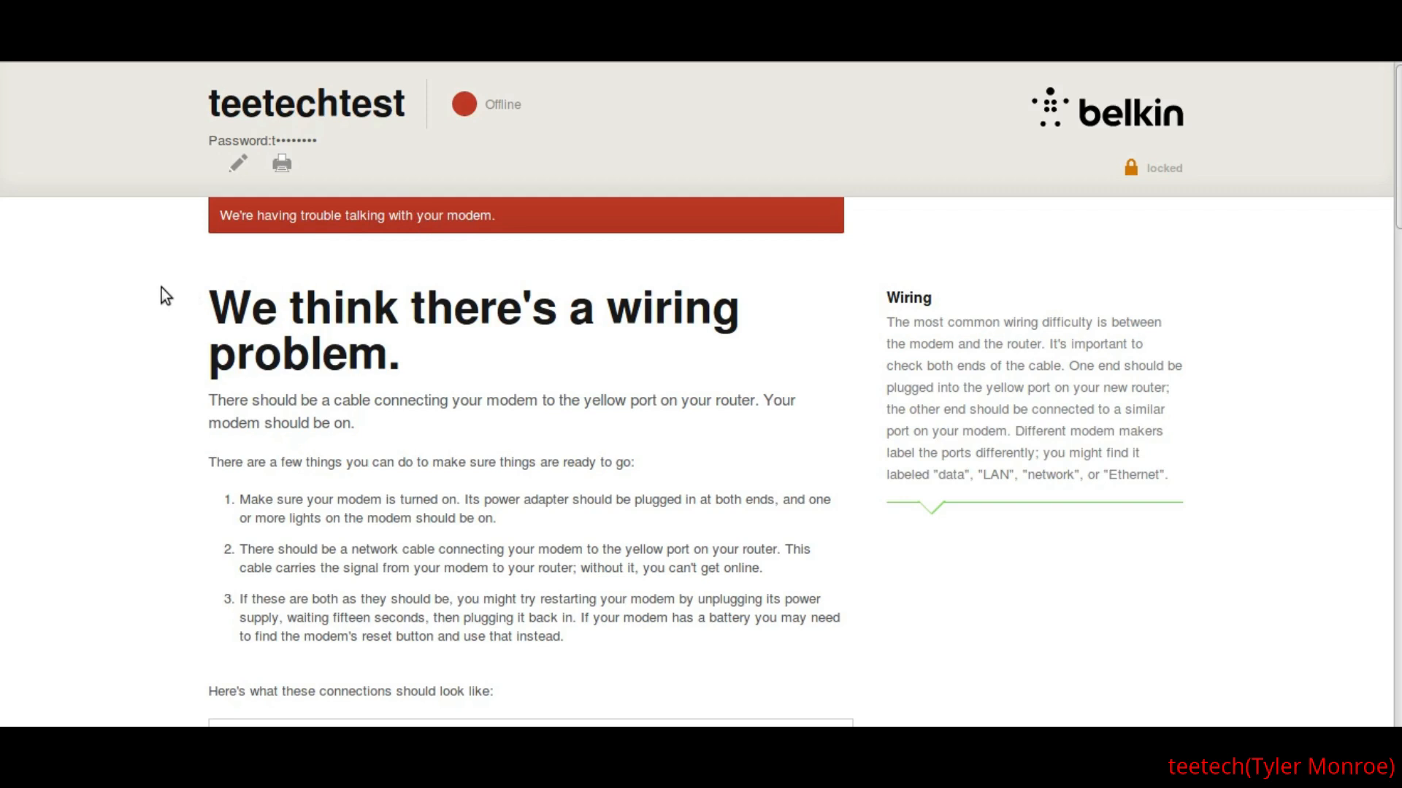
- Review the wiring troubleshooting instructions and the modem-to-router connection diagram on the dashboard
scroll(161, 288, "down", 3)
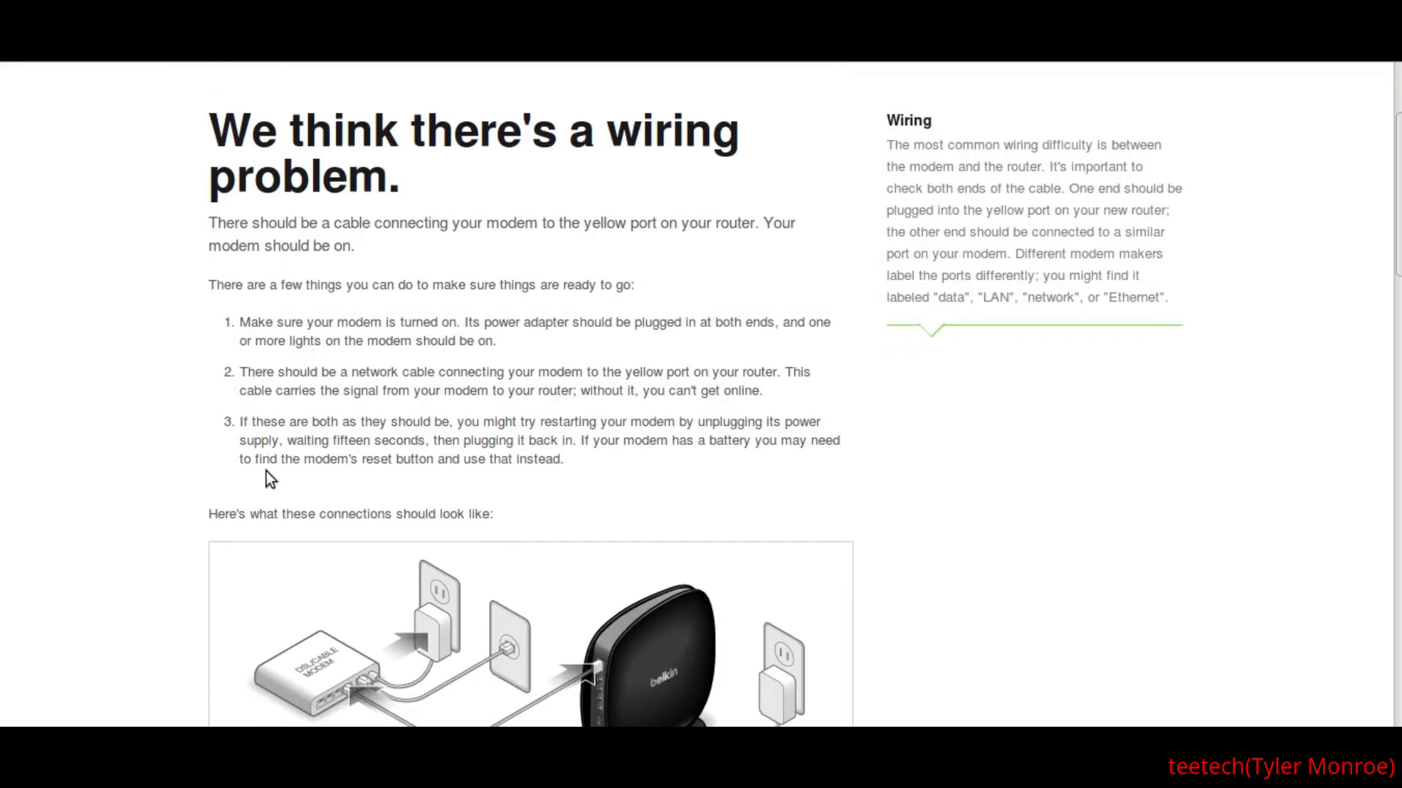
scroll(122, 288, "down", 5)
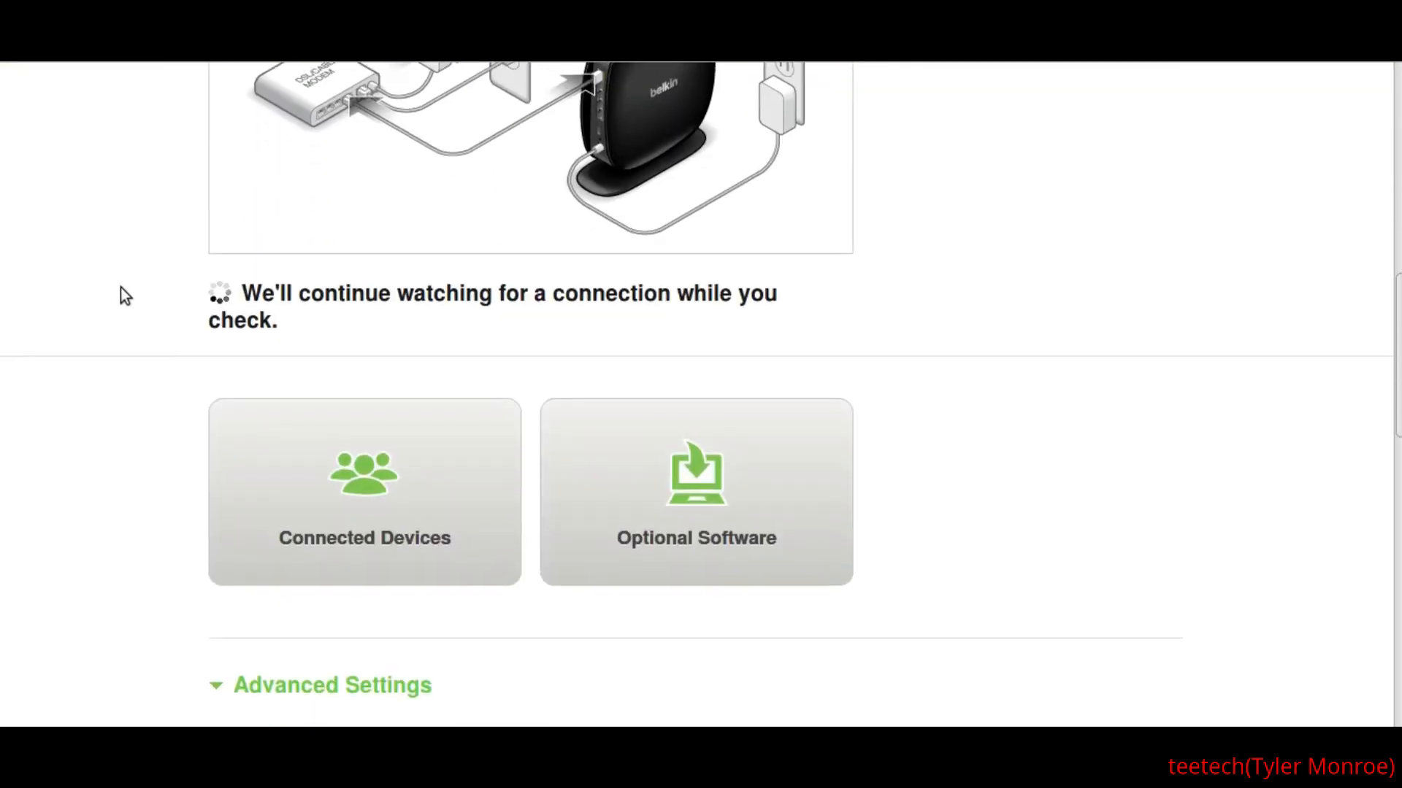
scroll(121, 289, "up", 3)
scroll(117, 288, "up", 8)
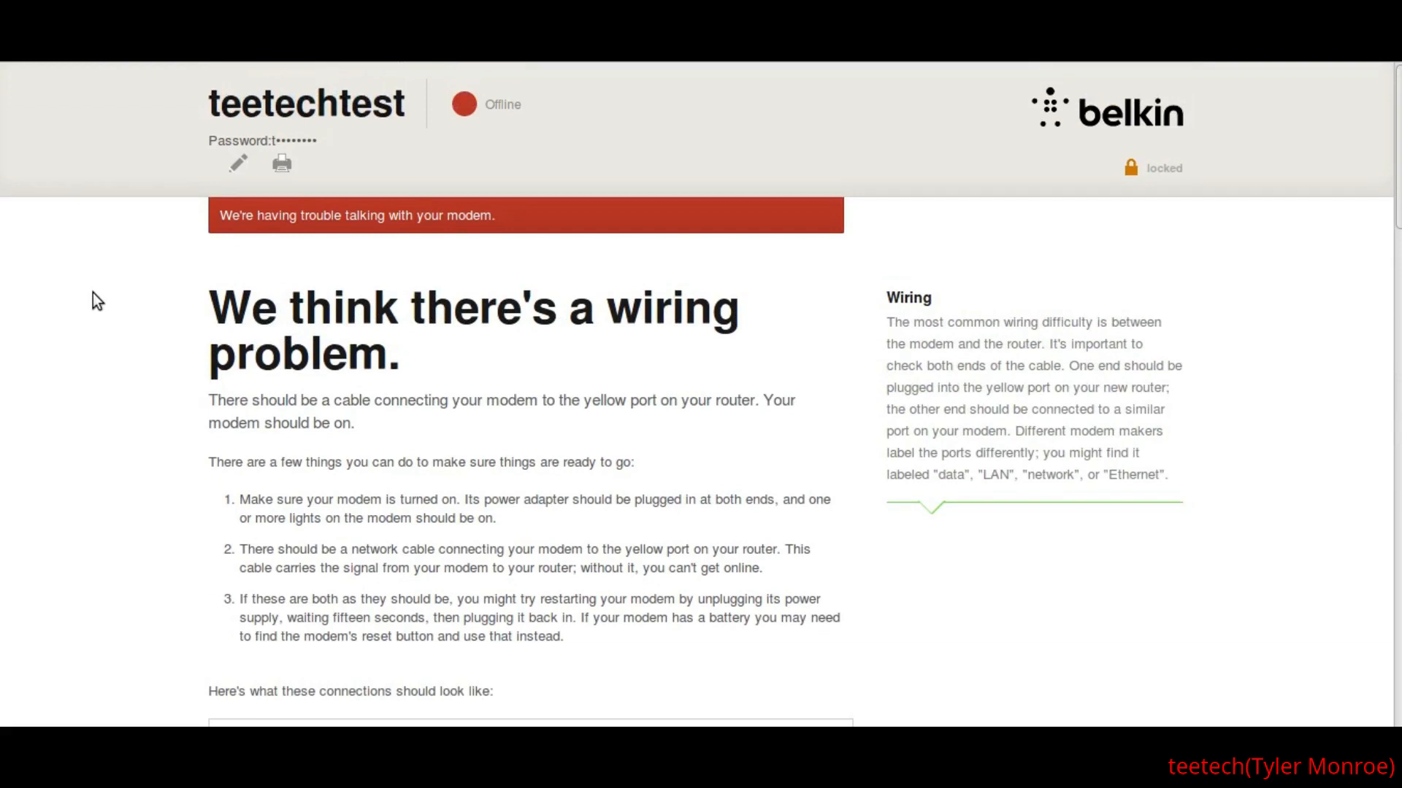